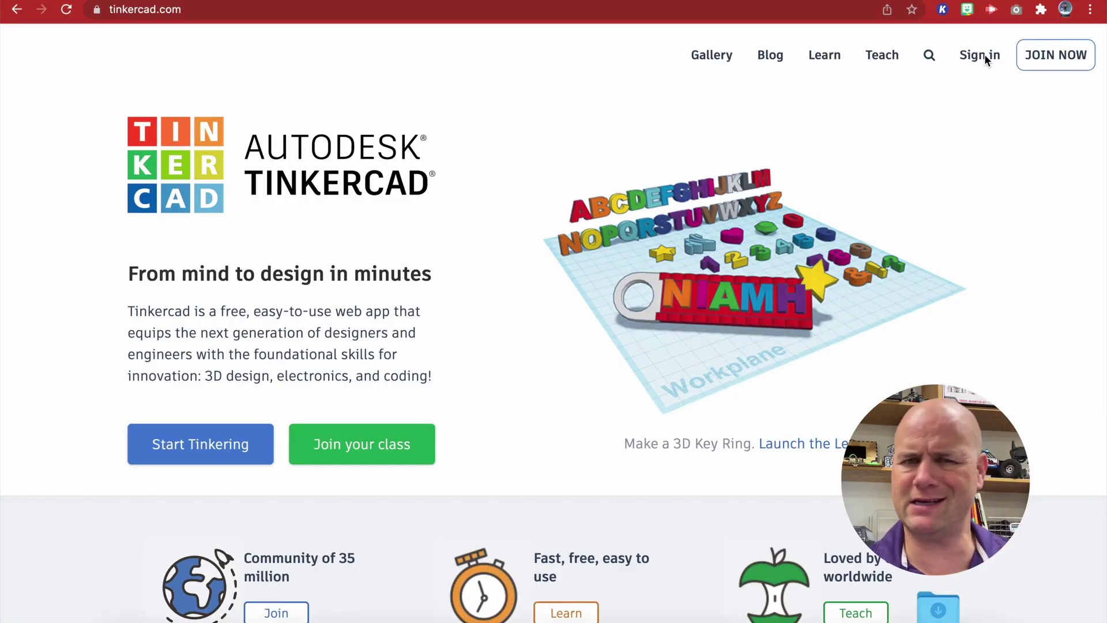
Sign in to Tinkercad and open the Weights1a design with its six disc weights
left_click(982, 55)
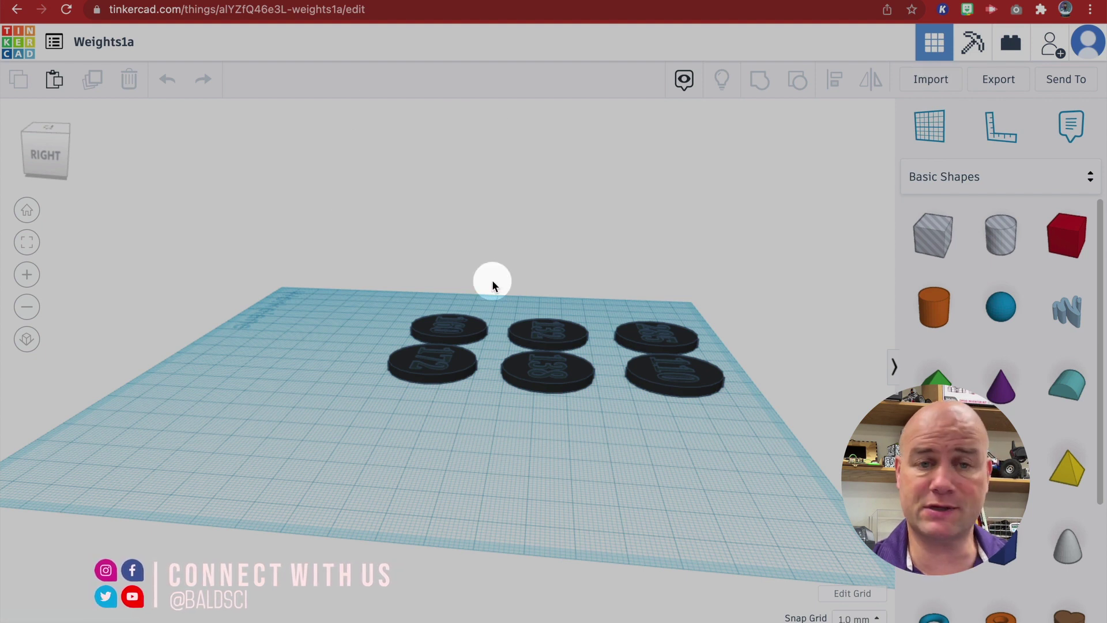
scroll(393, 486, "up", 3)
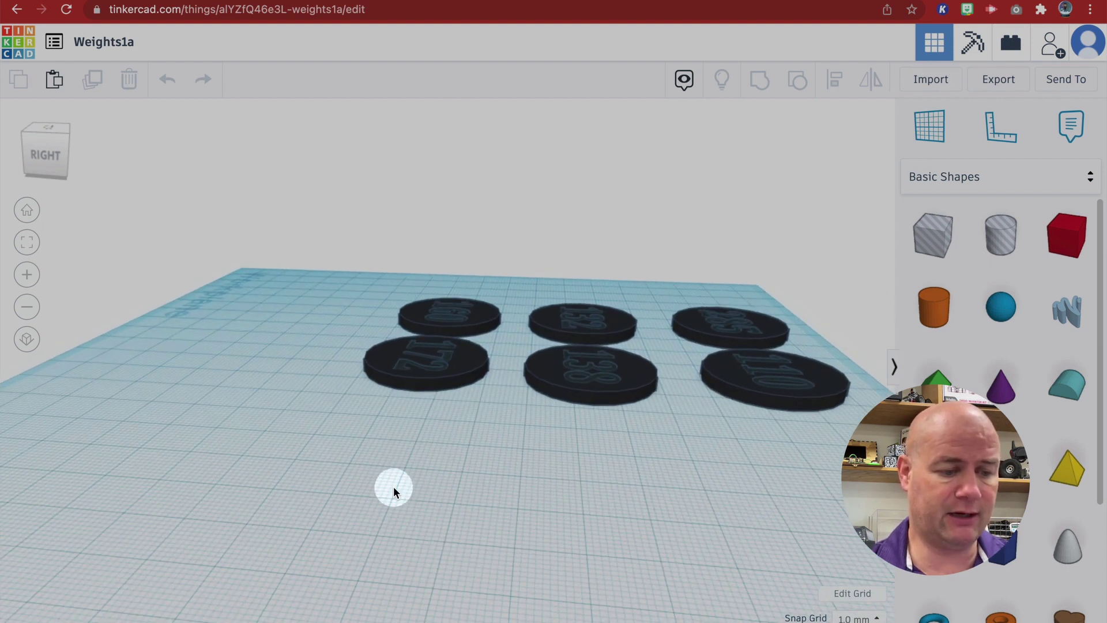
scroll(394, 486, "down", 2)
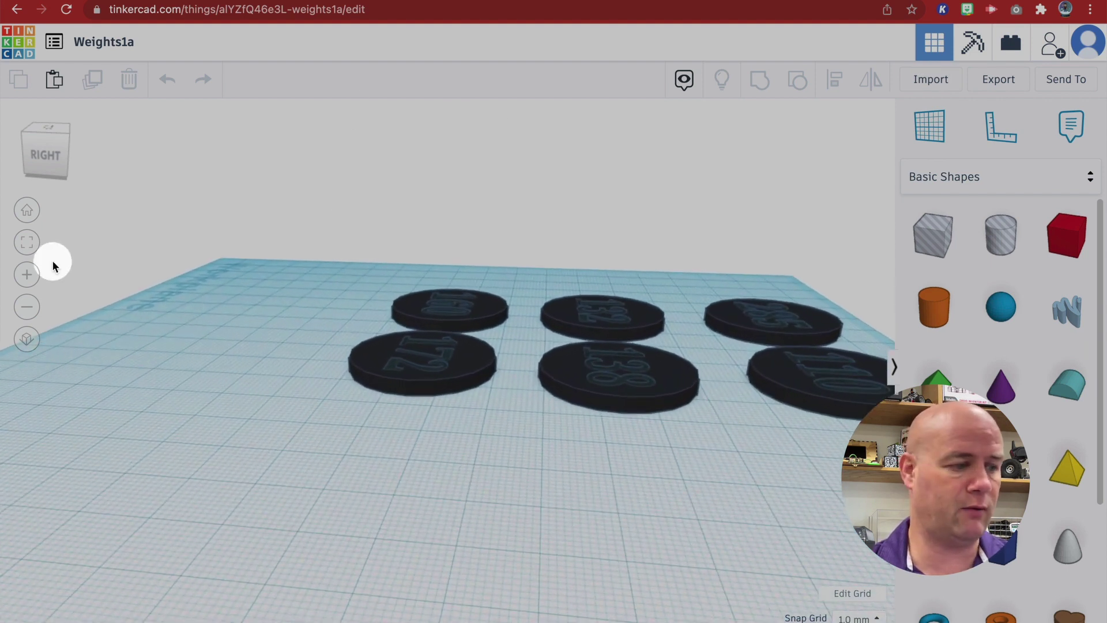
left_click(47, 131)
left_click_drag(54, 164, 84, 156)
left_click(82, 156)
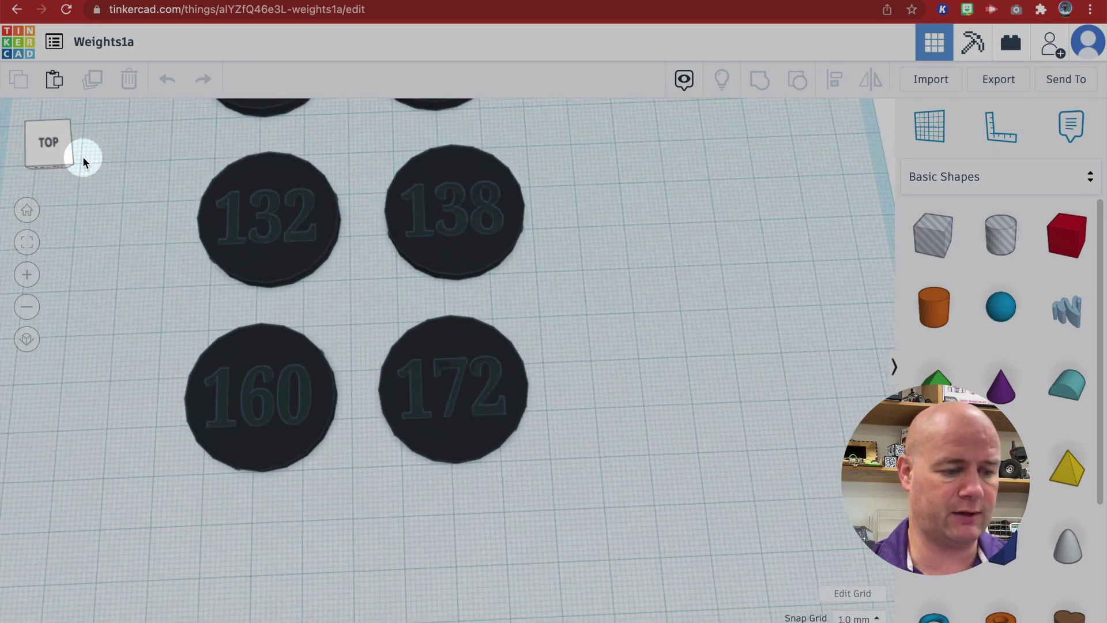
left_click(359, 298)
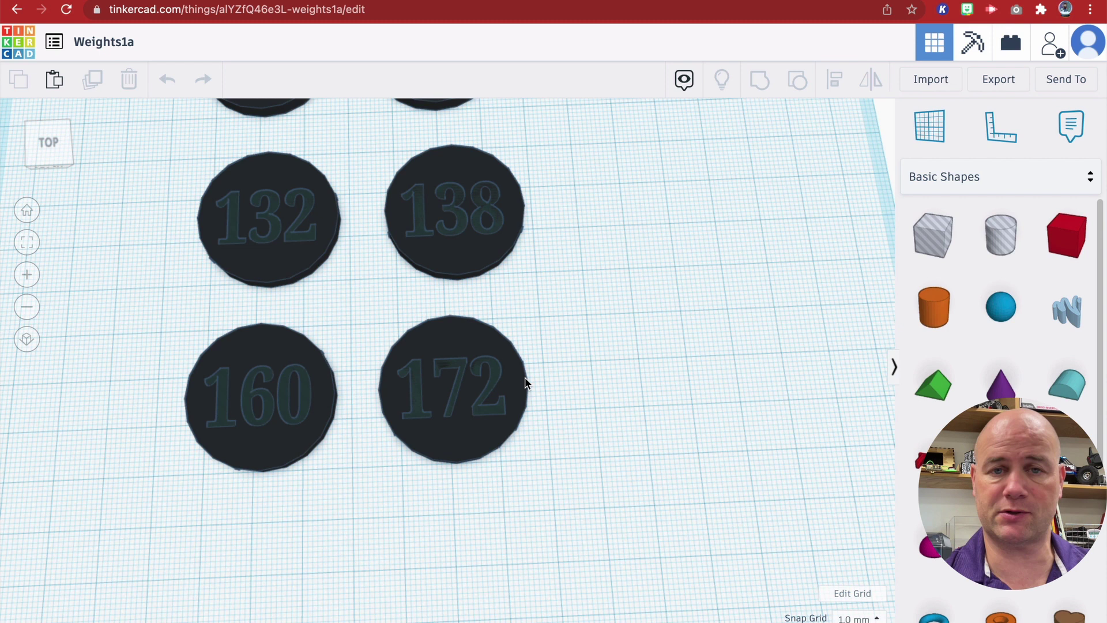
left_click(526, 382)
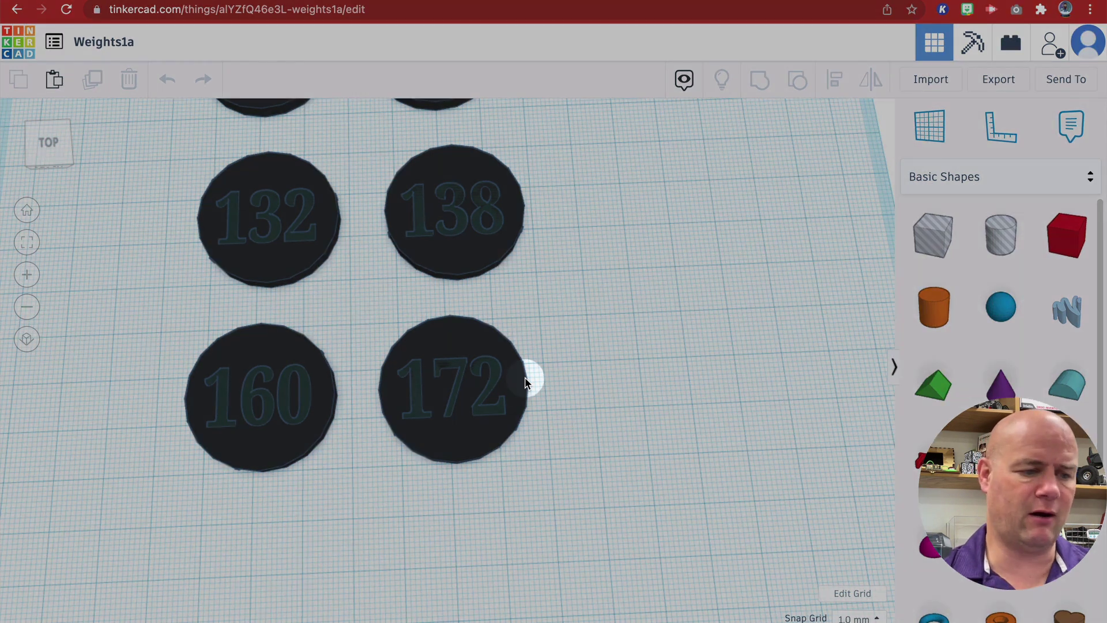
left_click(939, 294)
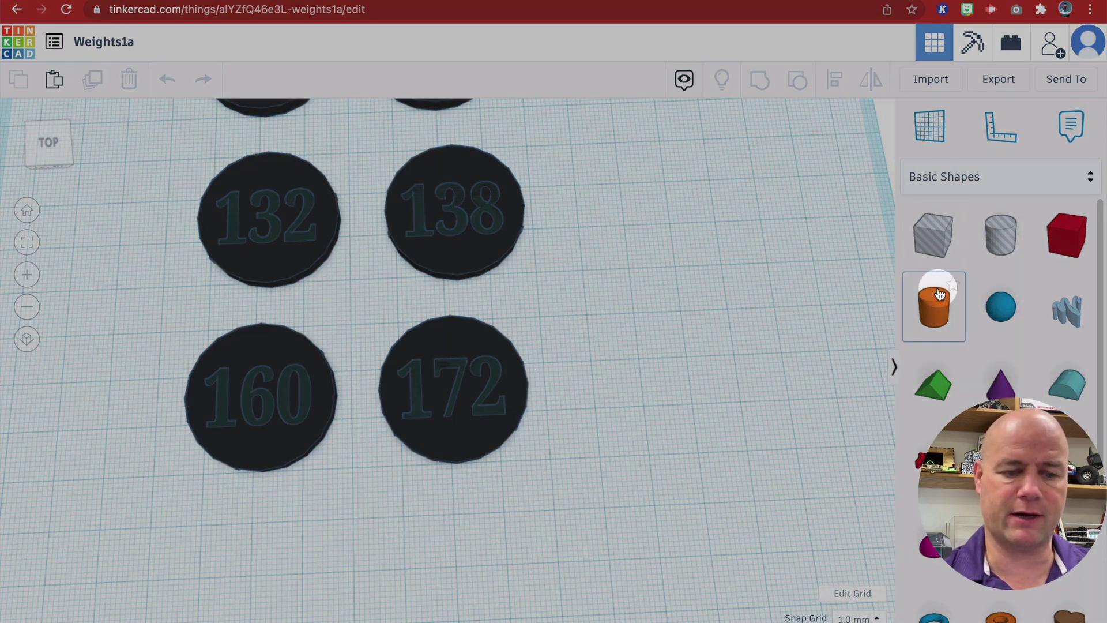
scroll(934, 346, "down", 2)
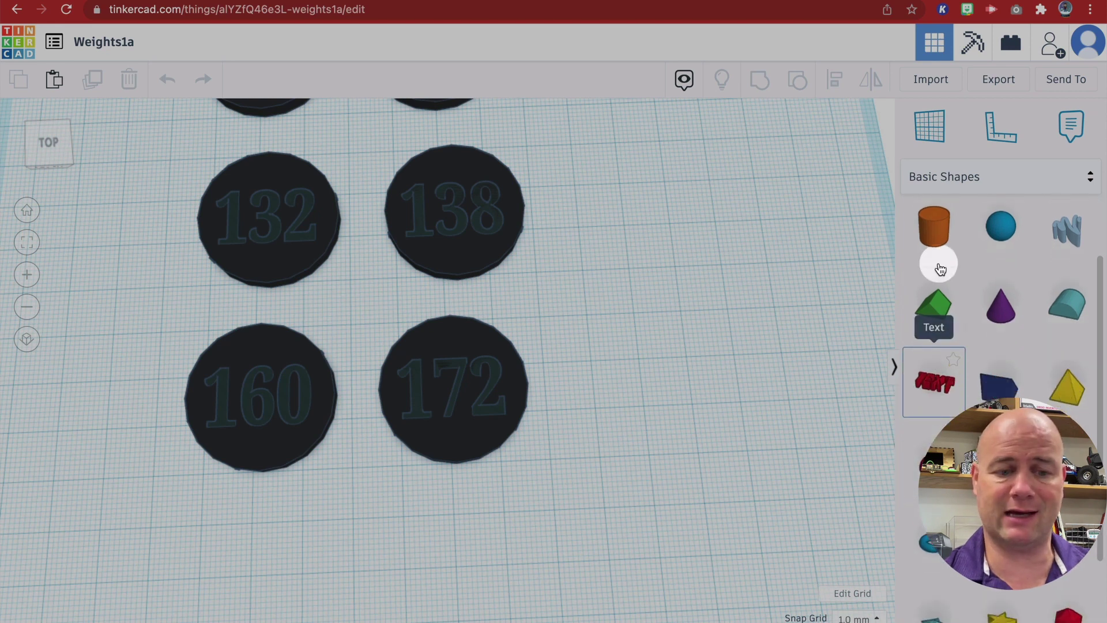
left_click(985, 341)
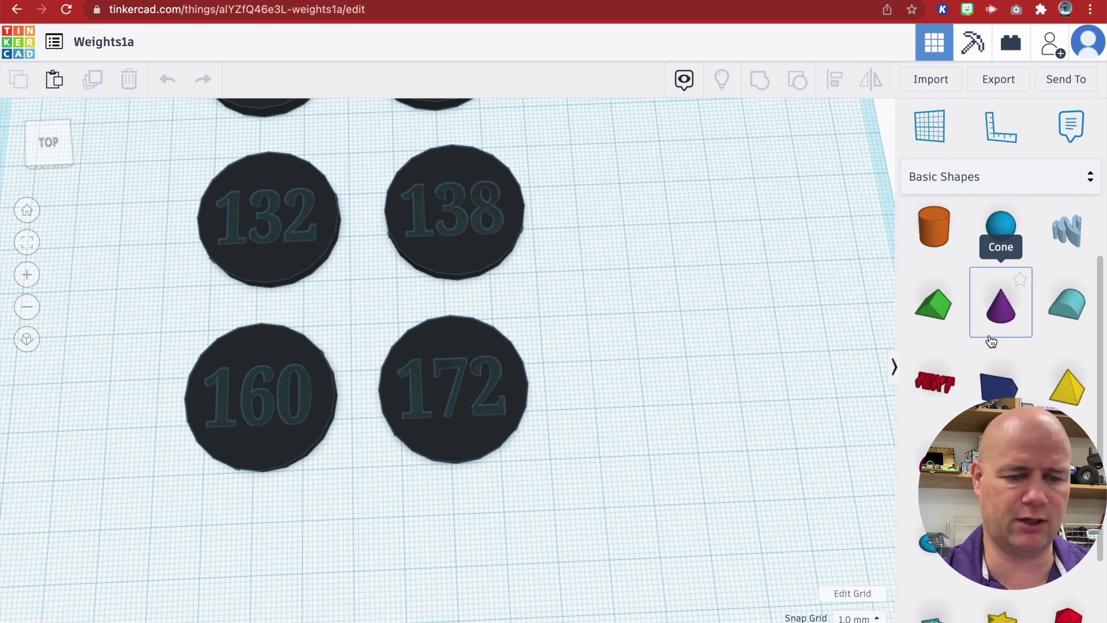
Place a Basic Shapes cylinder on the workplane beside the numbered discs
left_click(942, 230)
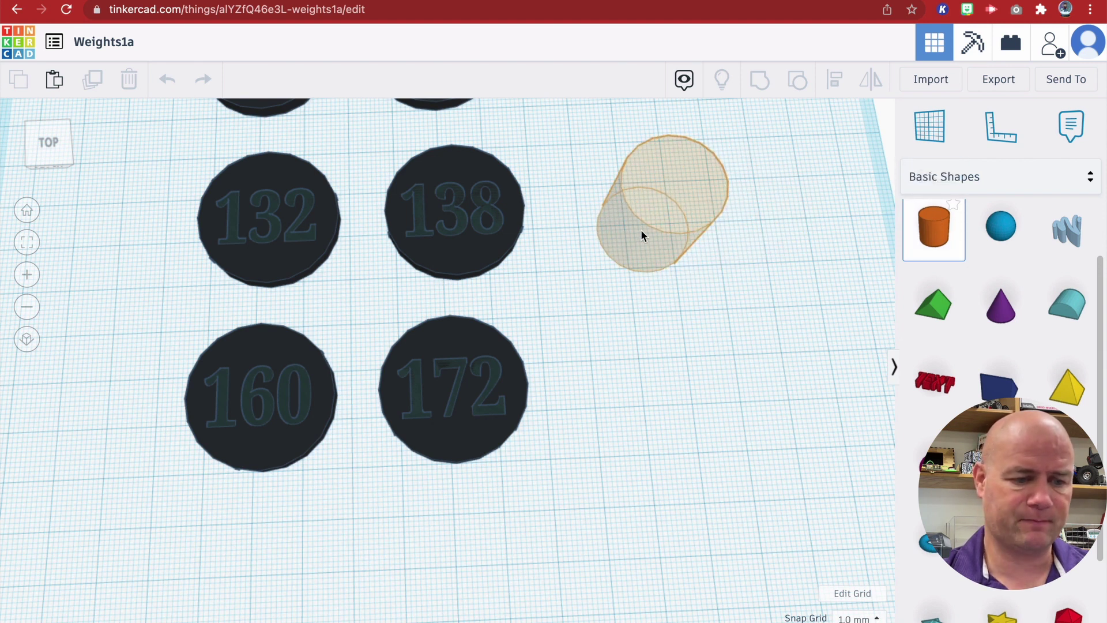
left_click(641, 230)
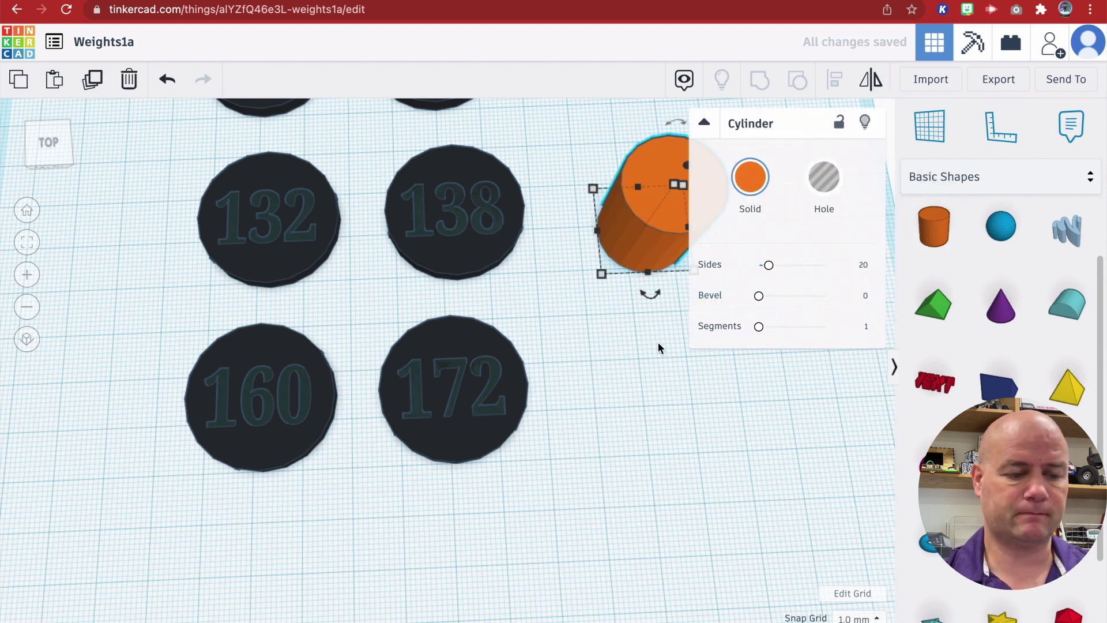
left_click(57, 152)
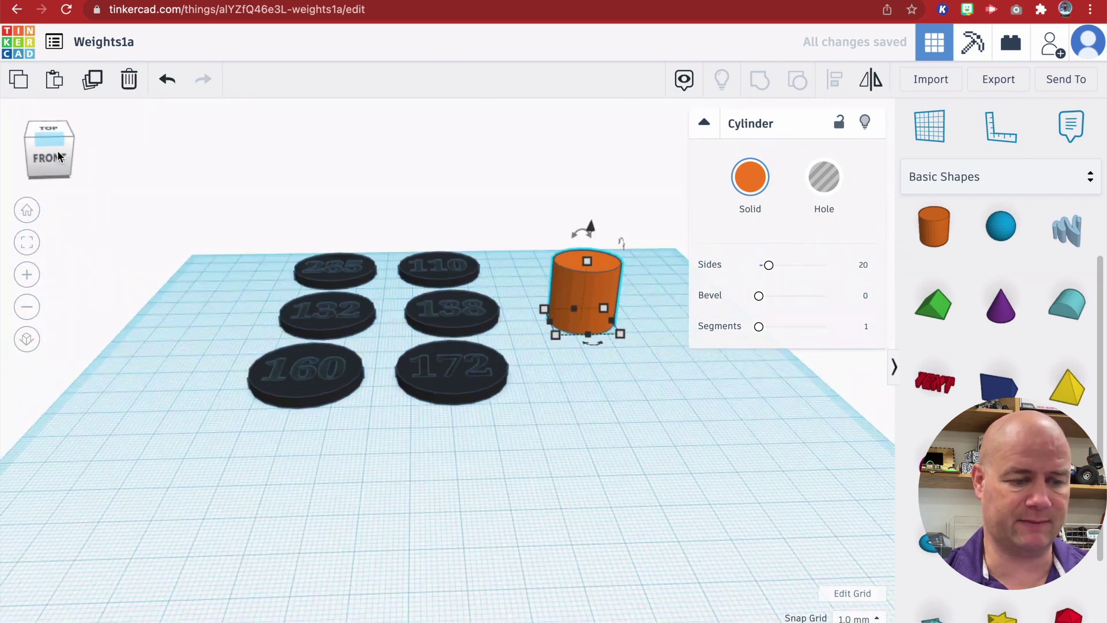
left_click(57, 149)
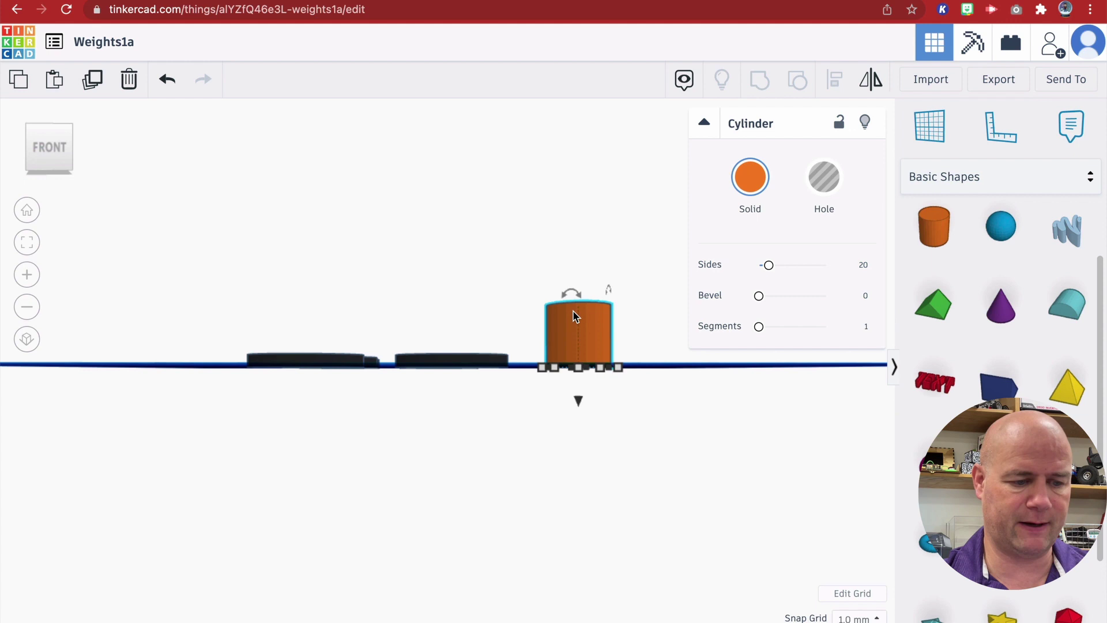
mouse_move(588, 300)
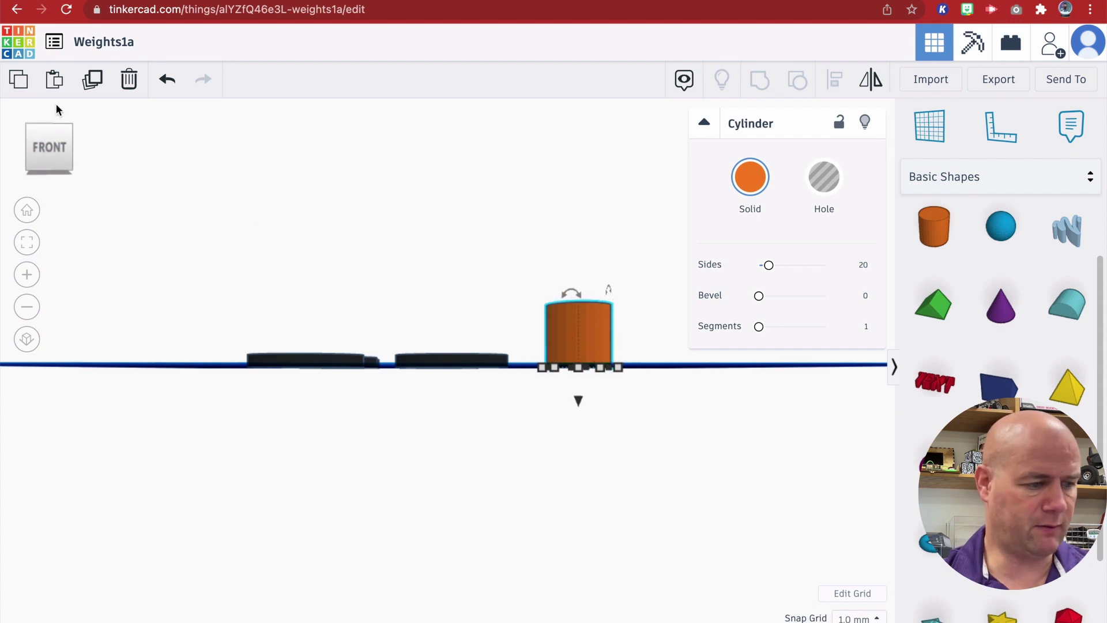
left_click(52, 145)
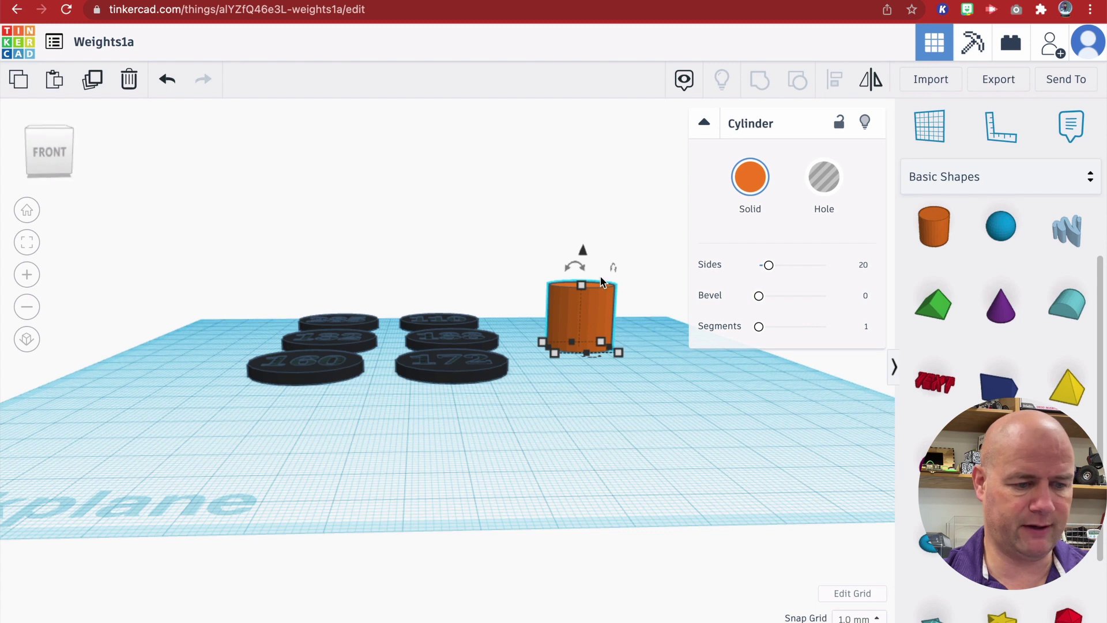
Lower the cylinder's height to 3 mm, then deselect it
mouse_move(583, 288)
left_click_drag(582, 288, 583, 335)
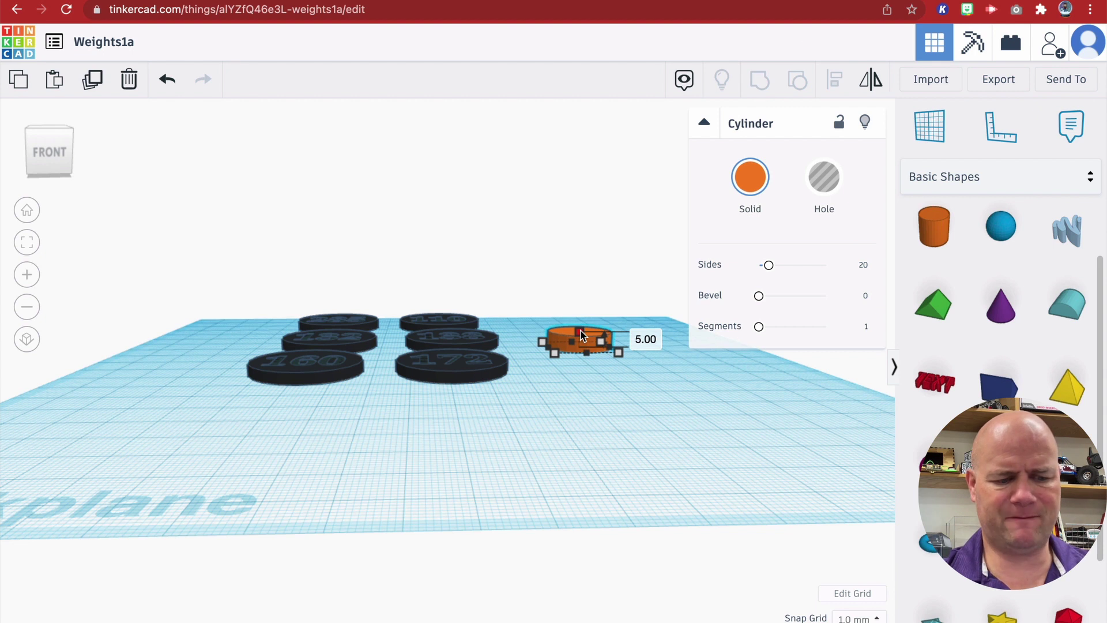
left_click_drag(582, 335, 642, 359)
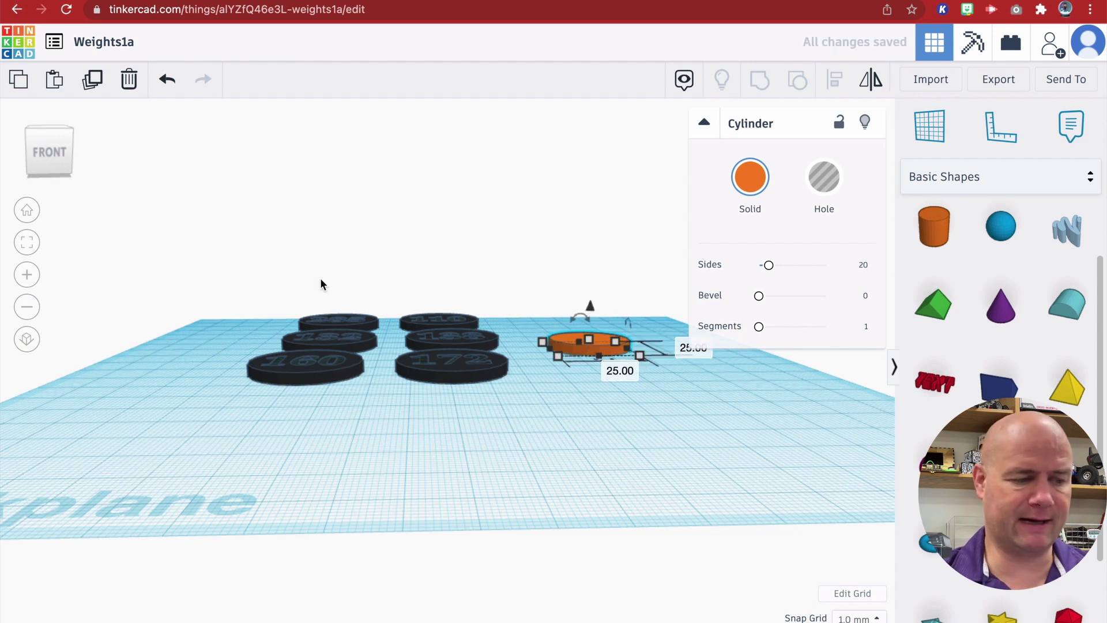
left_click(60, 164)
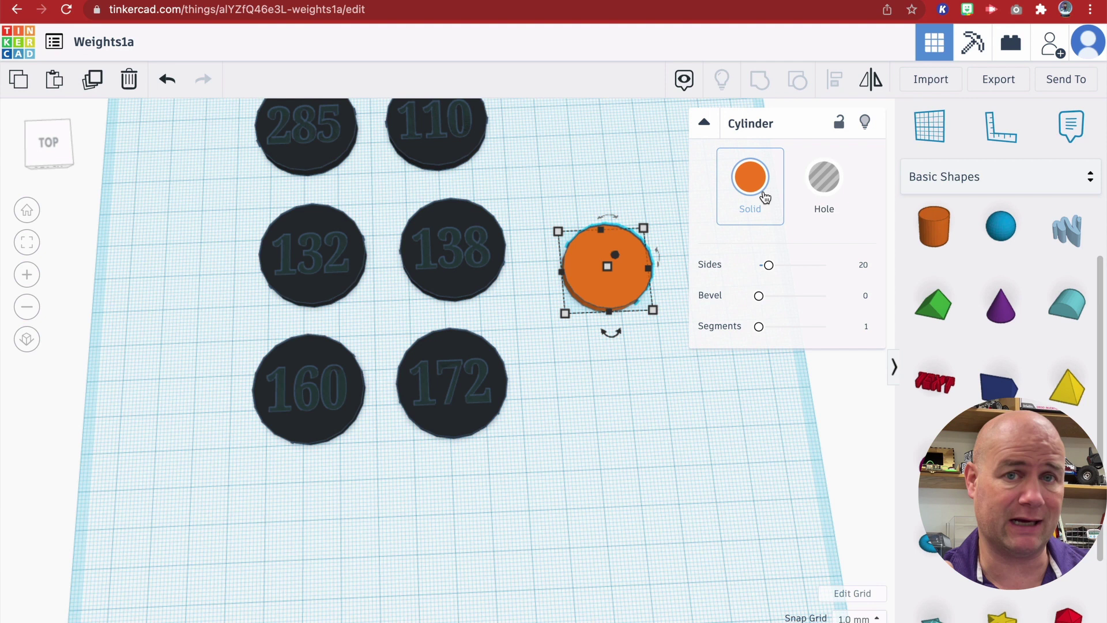
left_click(623, 387)
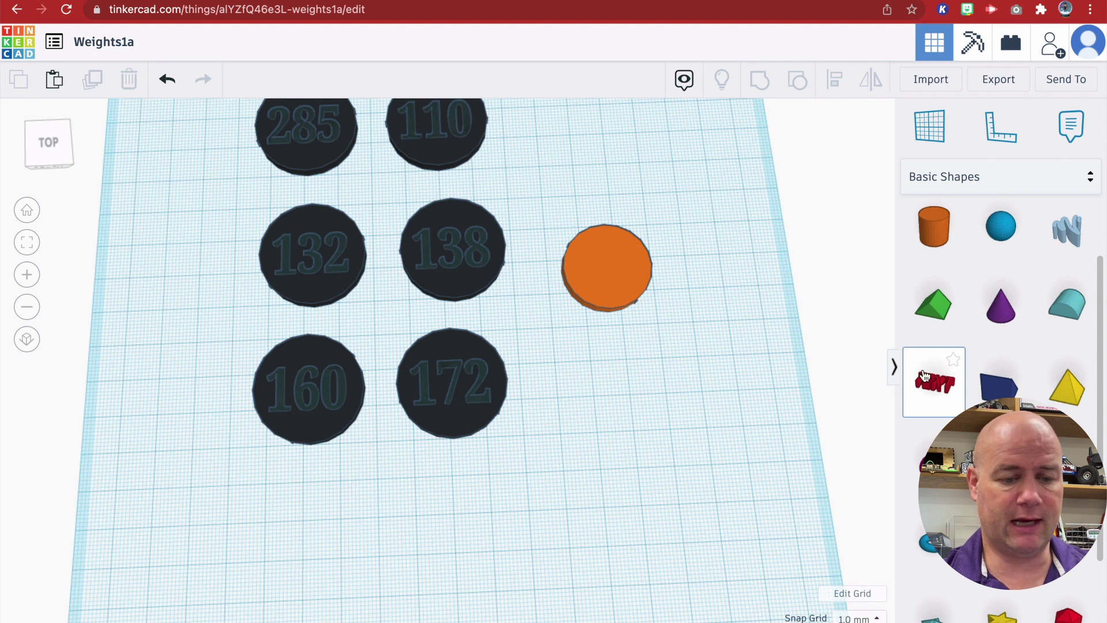
Drop a Text shape onto the orange disc and change its text to 91
left_click_drag(938, 382, 649, 269)
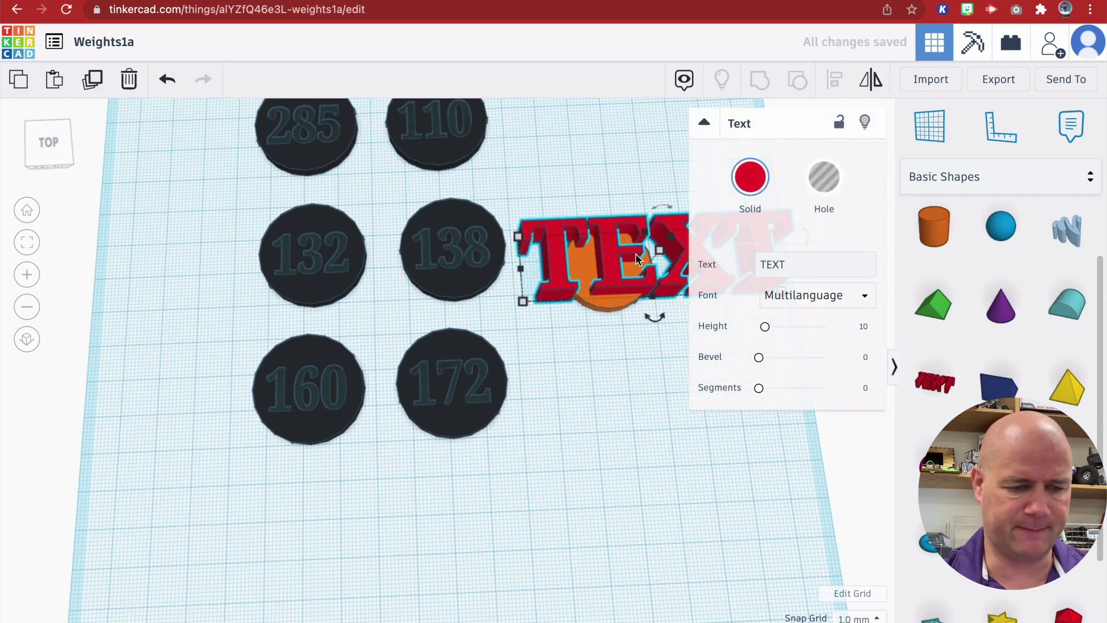
left_click_drag(523, 301, 599, 272)
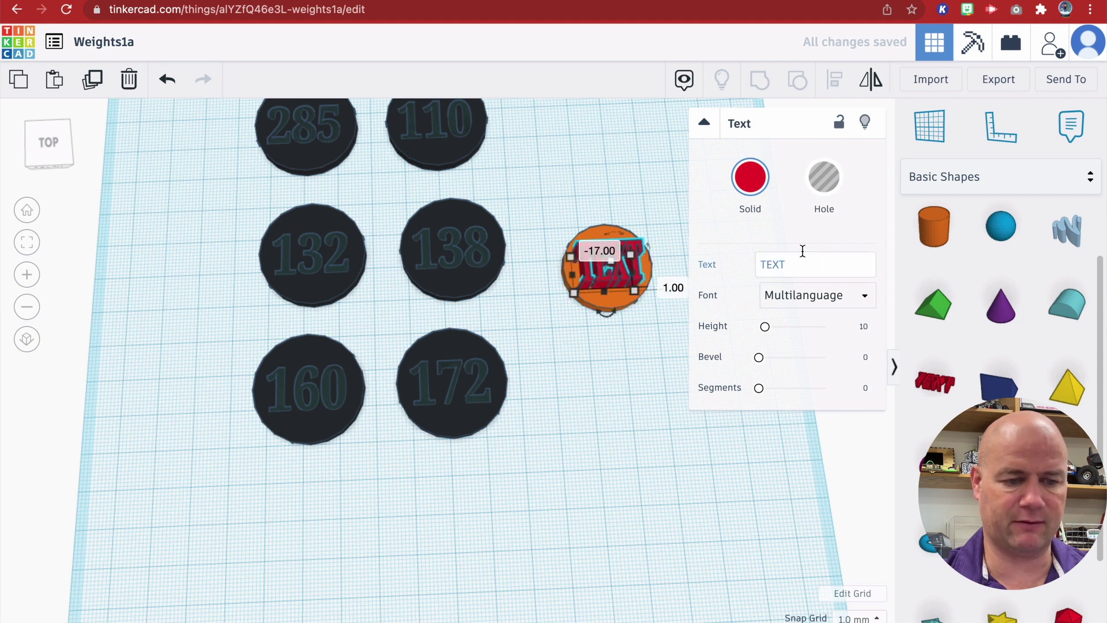
left_click(802, 261)
mouse_move(799, 263)
left_mouse_down()
mouse_move(745, 265)
mouse_move(793, 265)
left_mouse_up()
left_click(746, 266)
type("91")
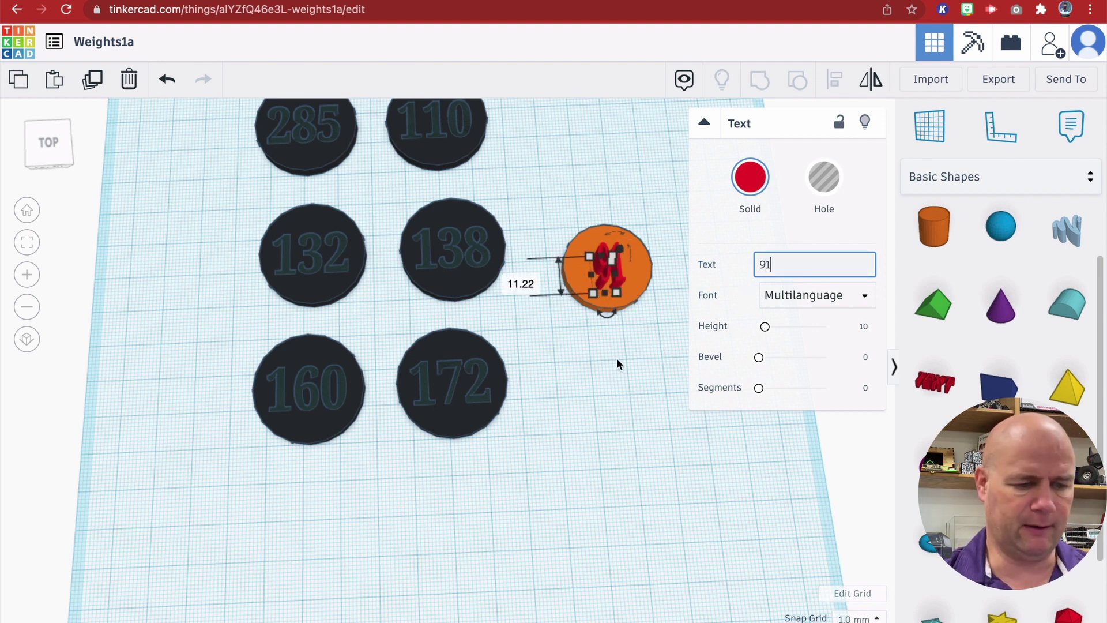
Resize the 91 text to about 12 mm wide
mouse_move(594, 297)
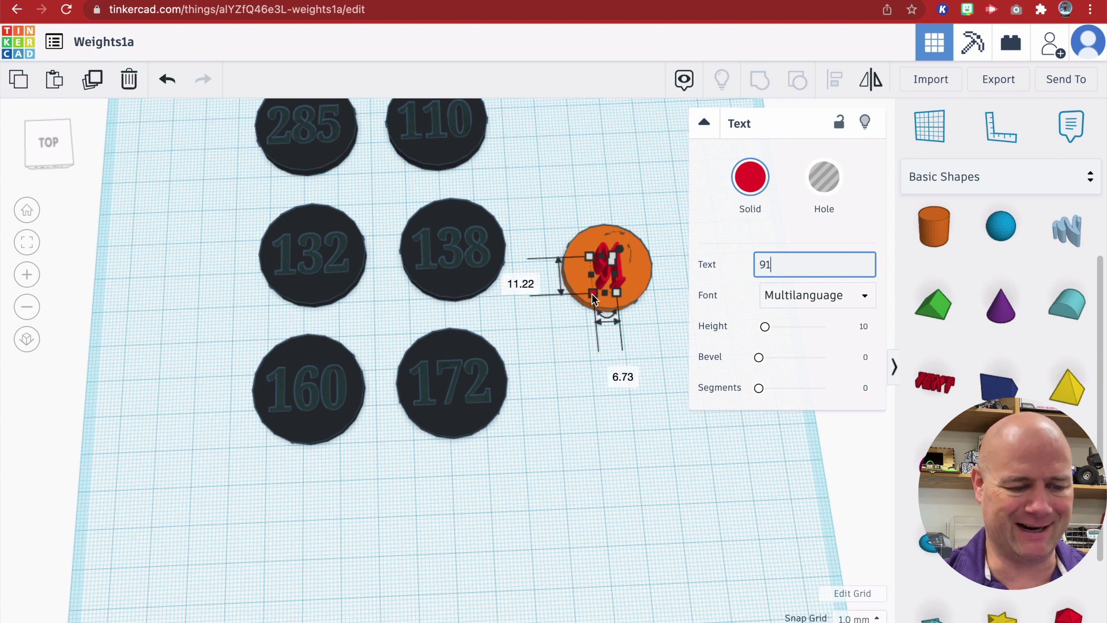
left_click_drag(594, 298, 584, 288)
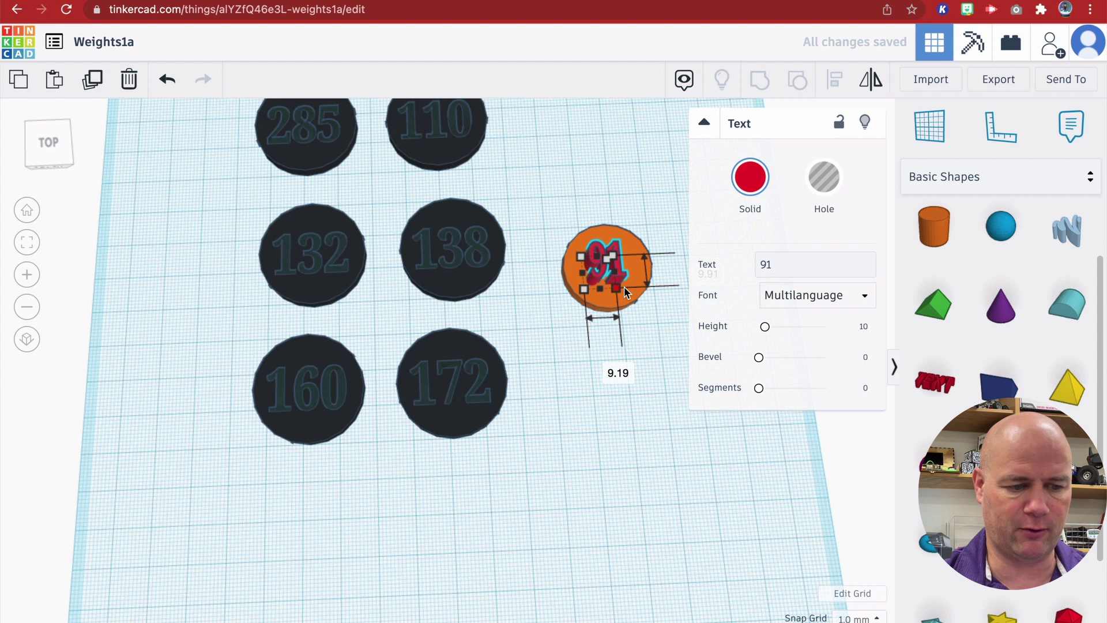
left_click_drag(619, 291, 629, 293)
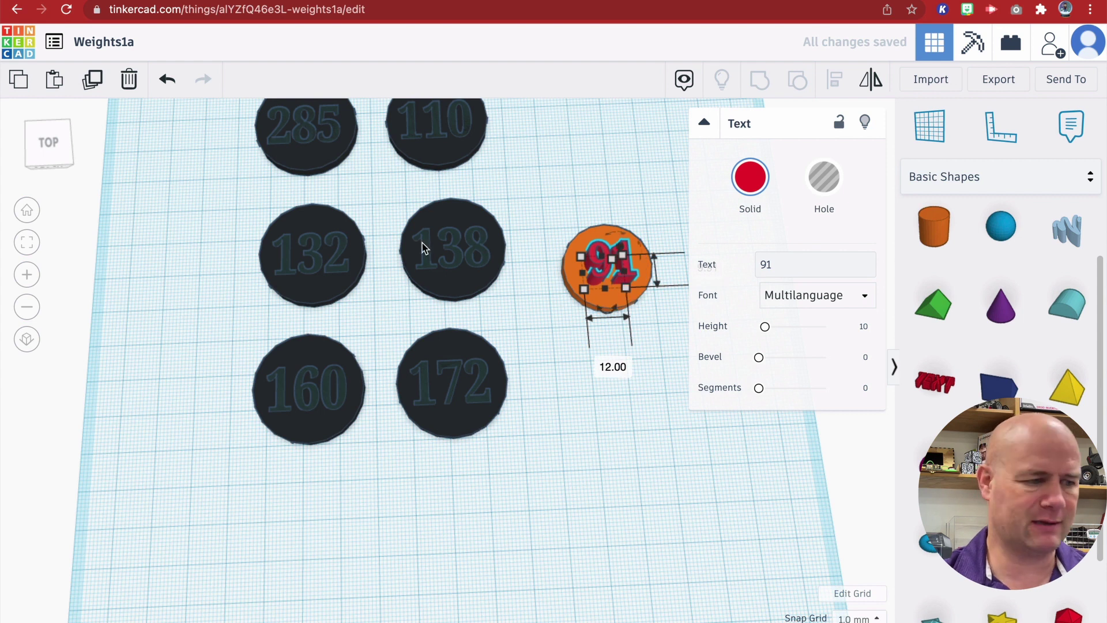
left_click(58, 152)
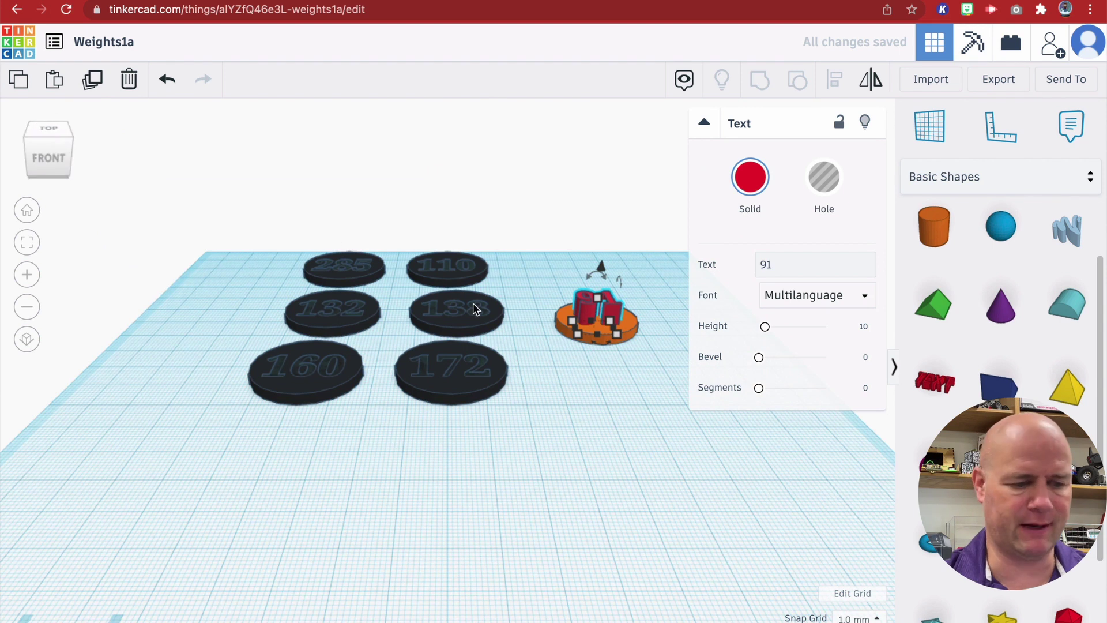
left_click(558, 327)
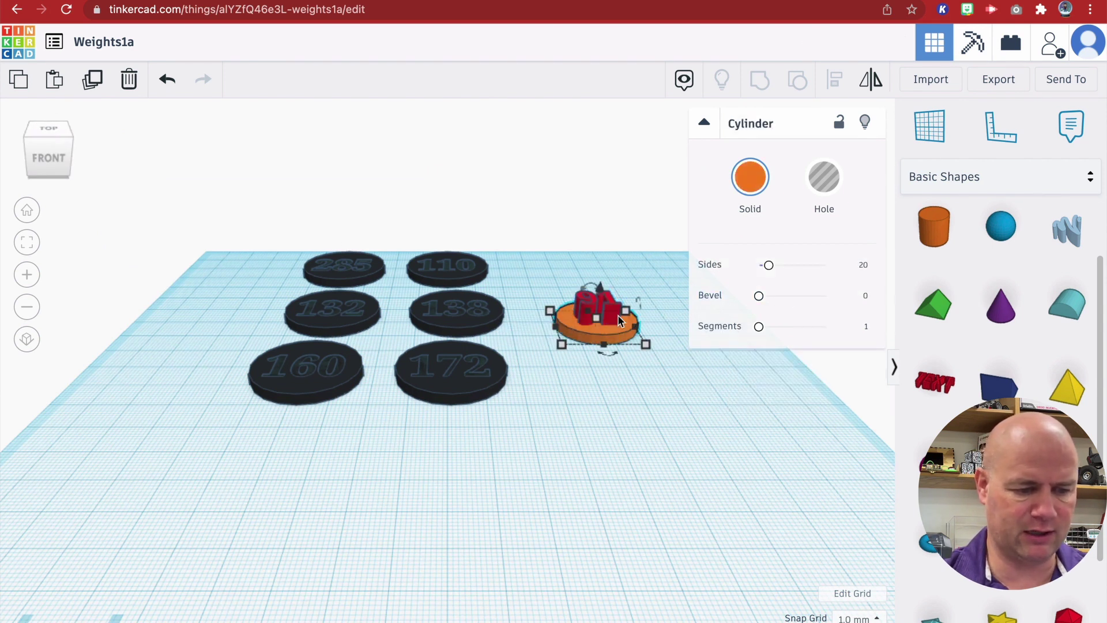
left_click(600, 322)
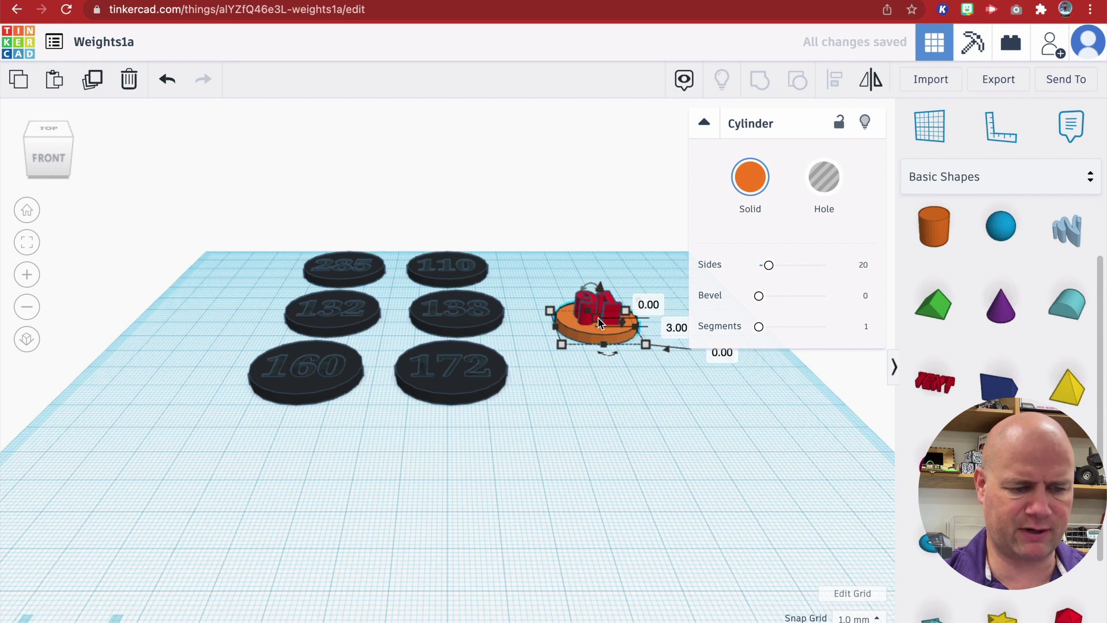
left_click_drag(598, 322, 594, 301)
Cut the 91 text's height down and raise it 1 mm into the disc's top
left_click(594, 302)
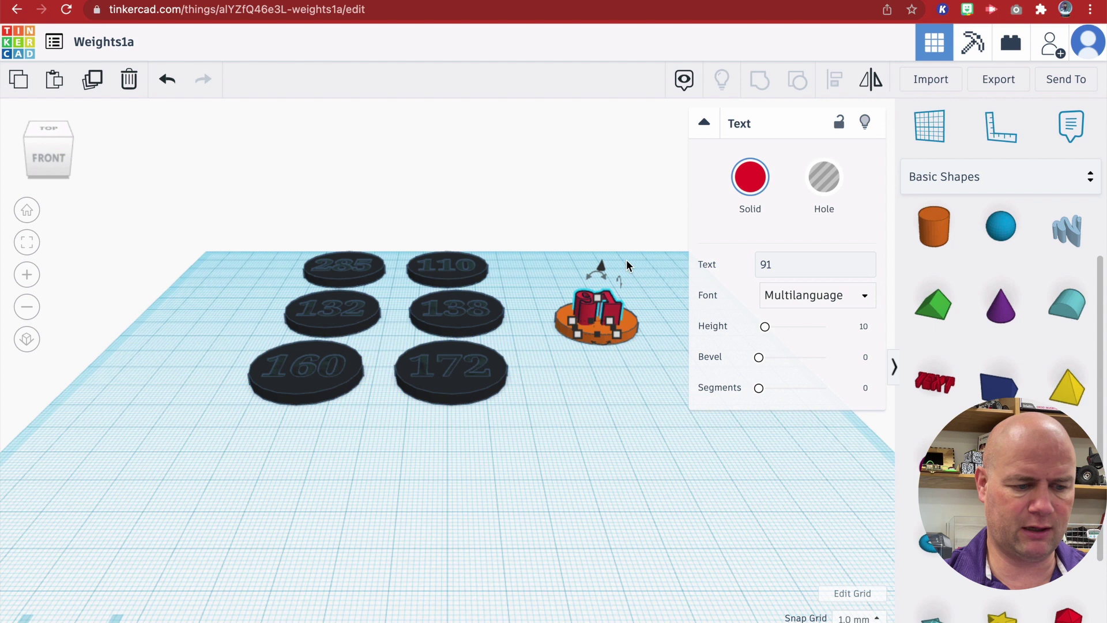
left_click(601, 305)
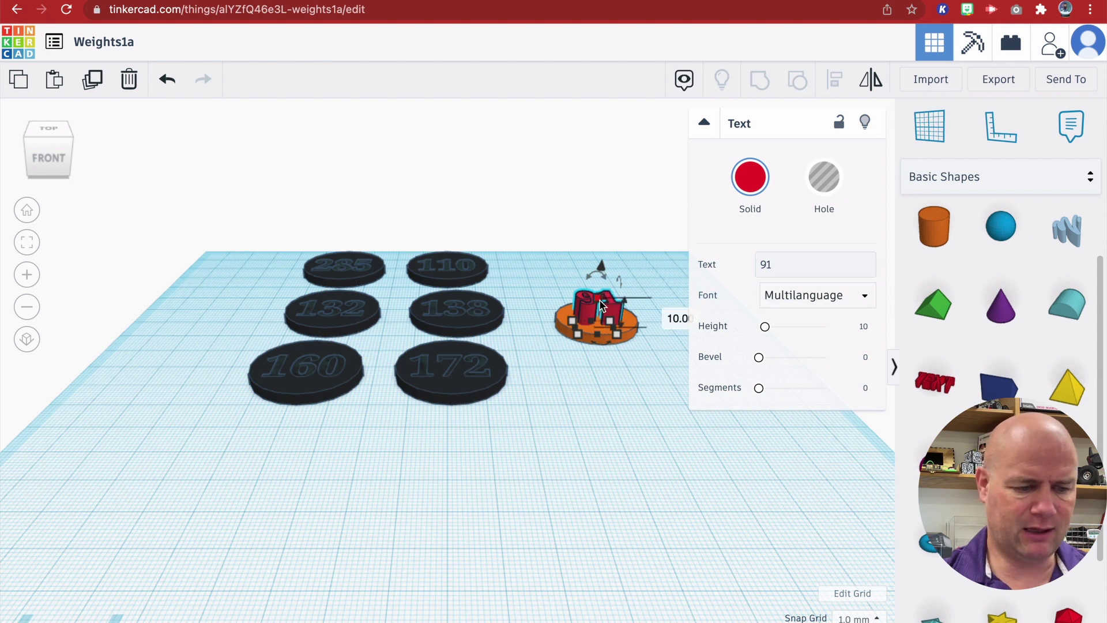
left_click_drag(601, 305, 601, 327)
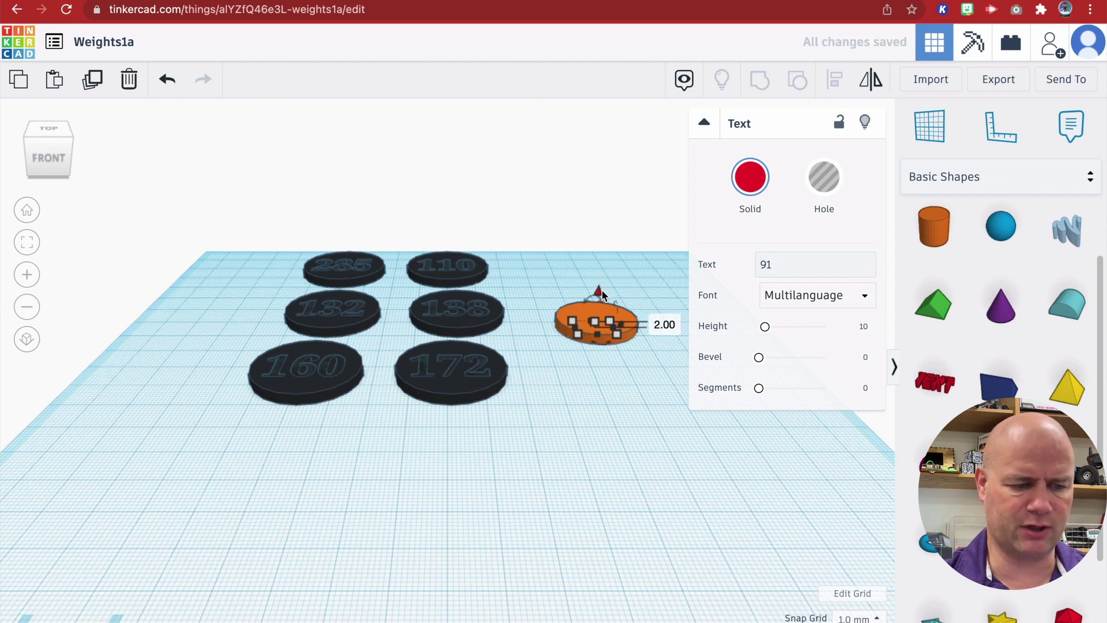
left_click_drag(598, 293, 598, 285)
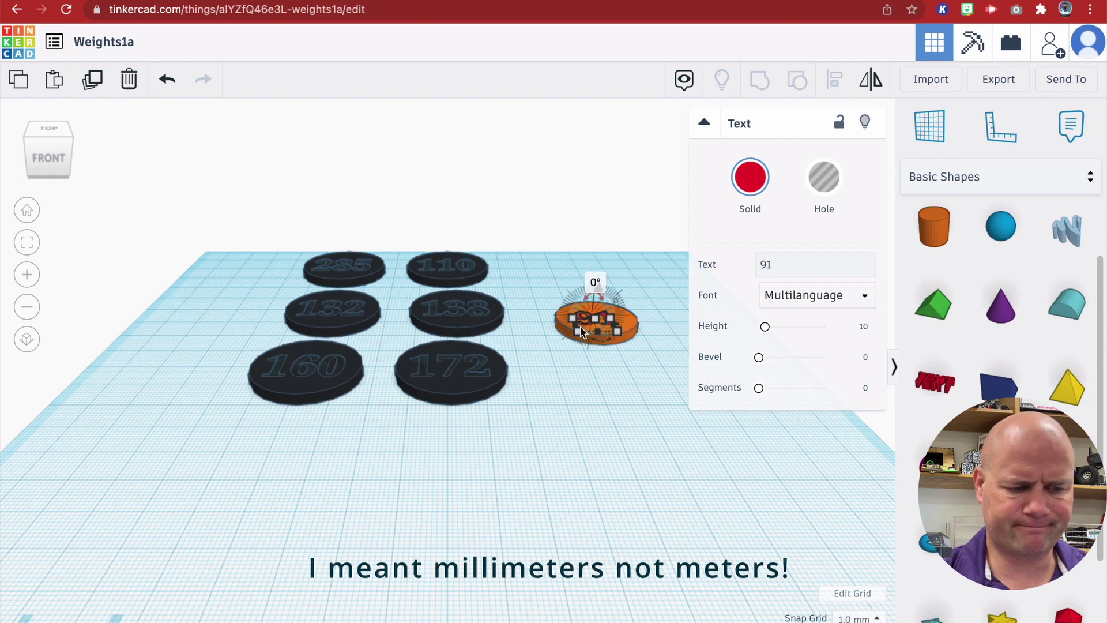
mouse_move(587, 320)
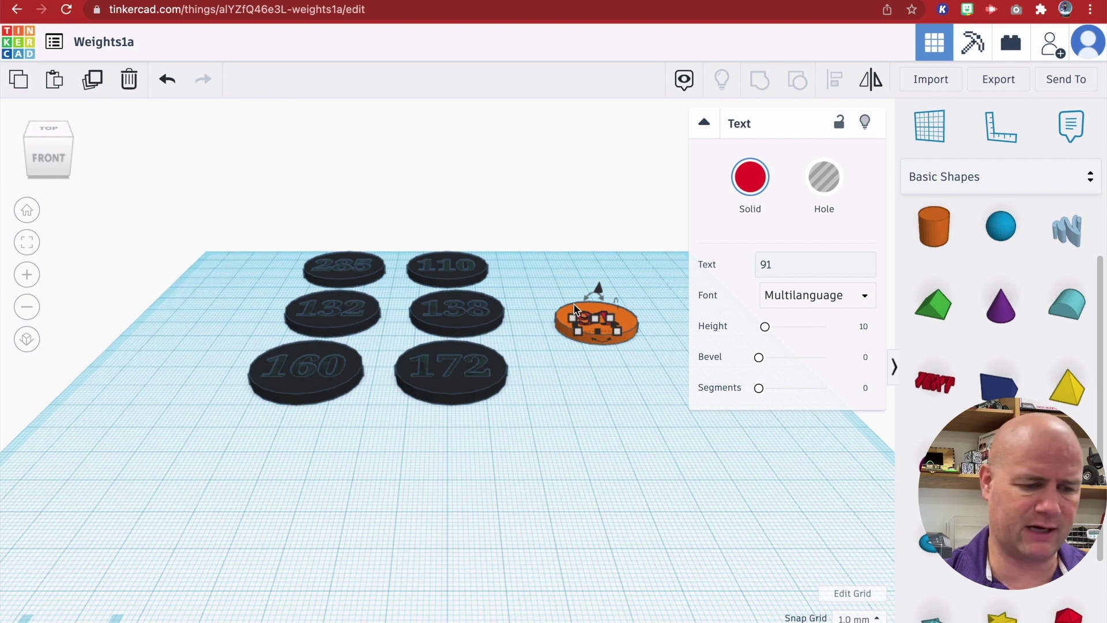
left_click_drag(72, 148, 70, 163)
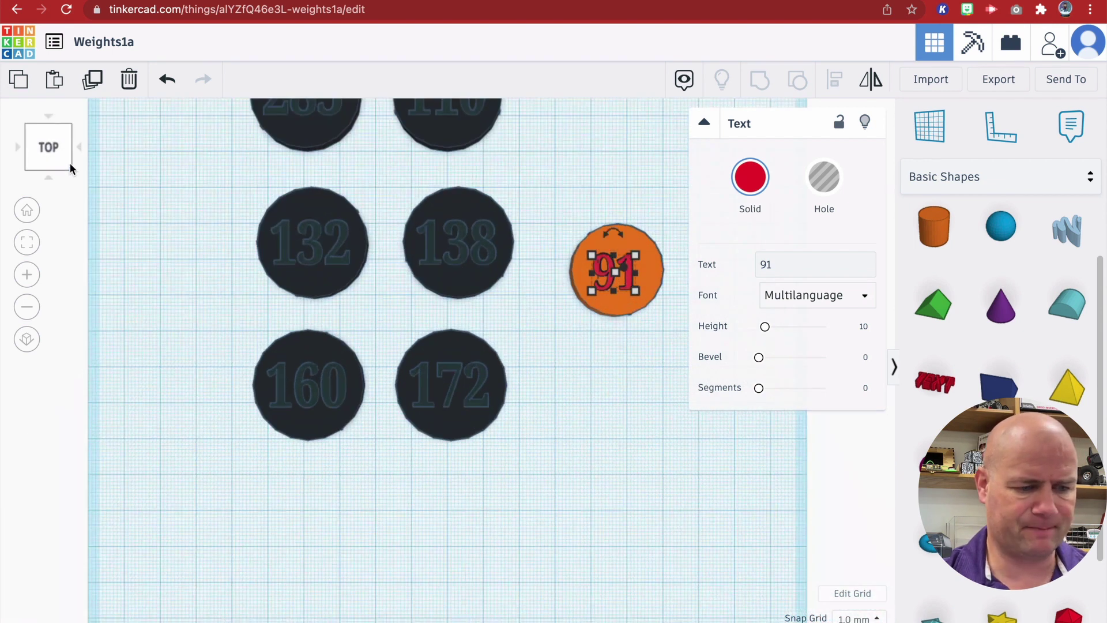
left_click(704, 348)
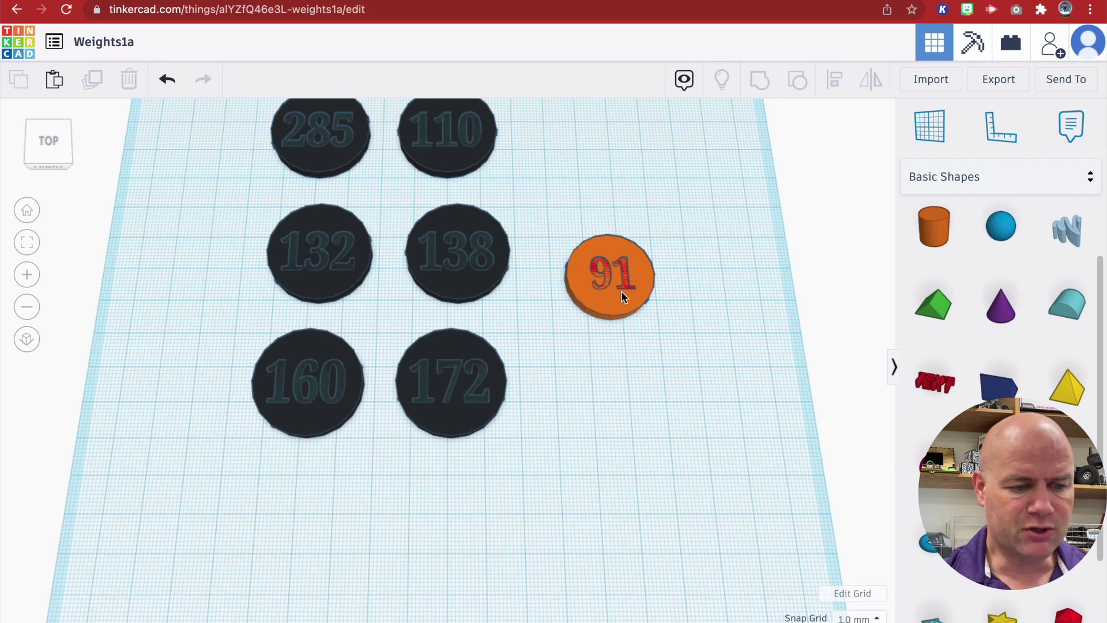
left_click(41, 153)
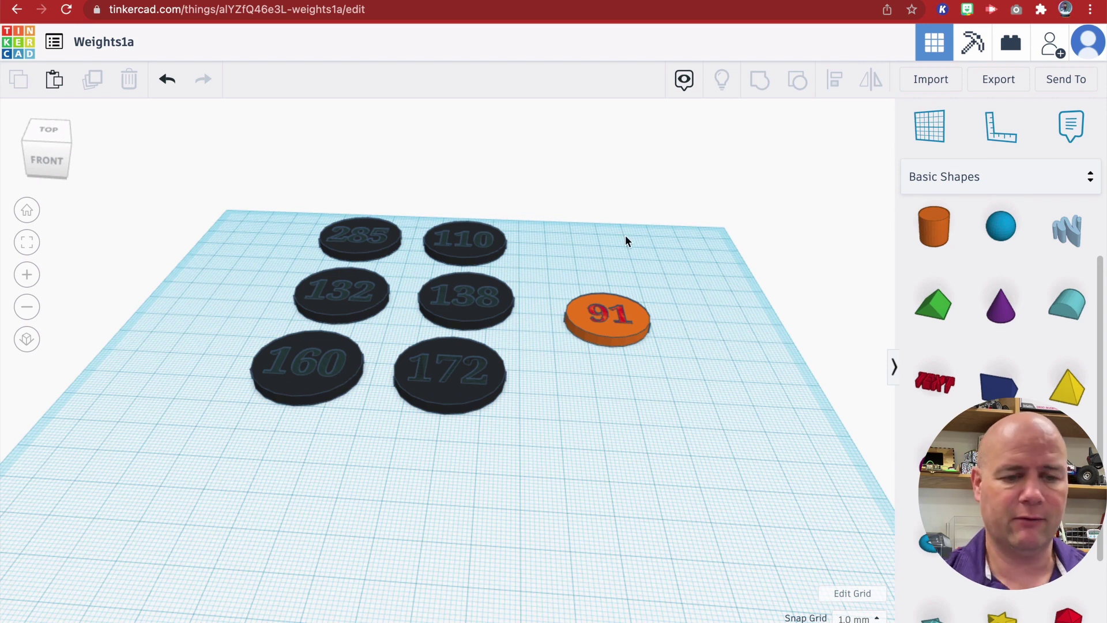
Make the 91 text, not the orange disc, a Hole so the number is engraved
left_click(626, 317)
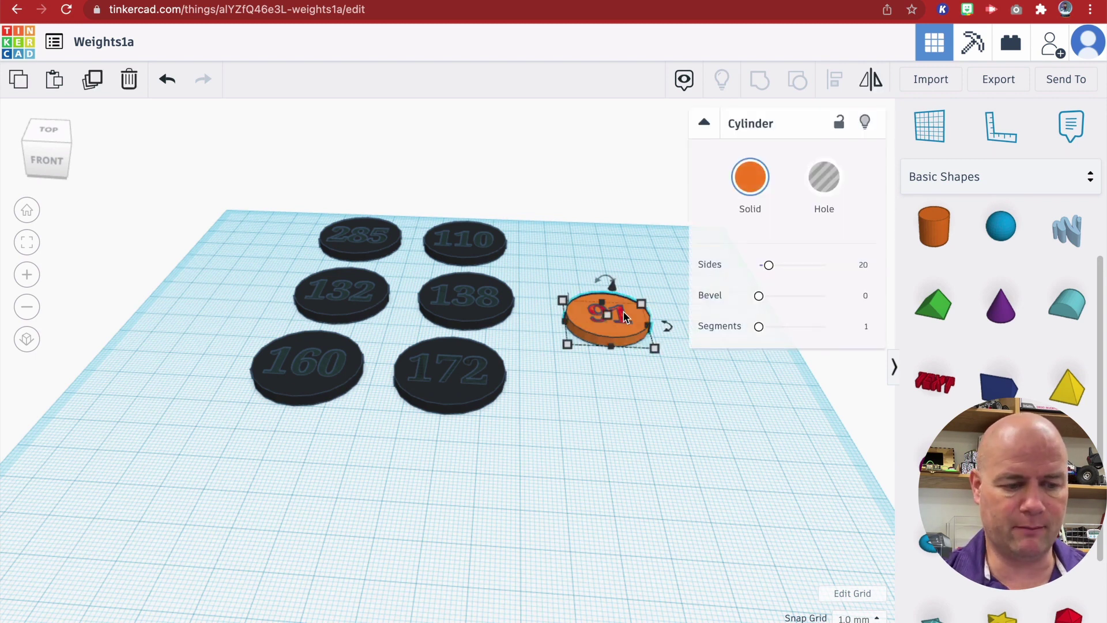
left_click(824, 184)
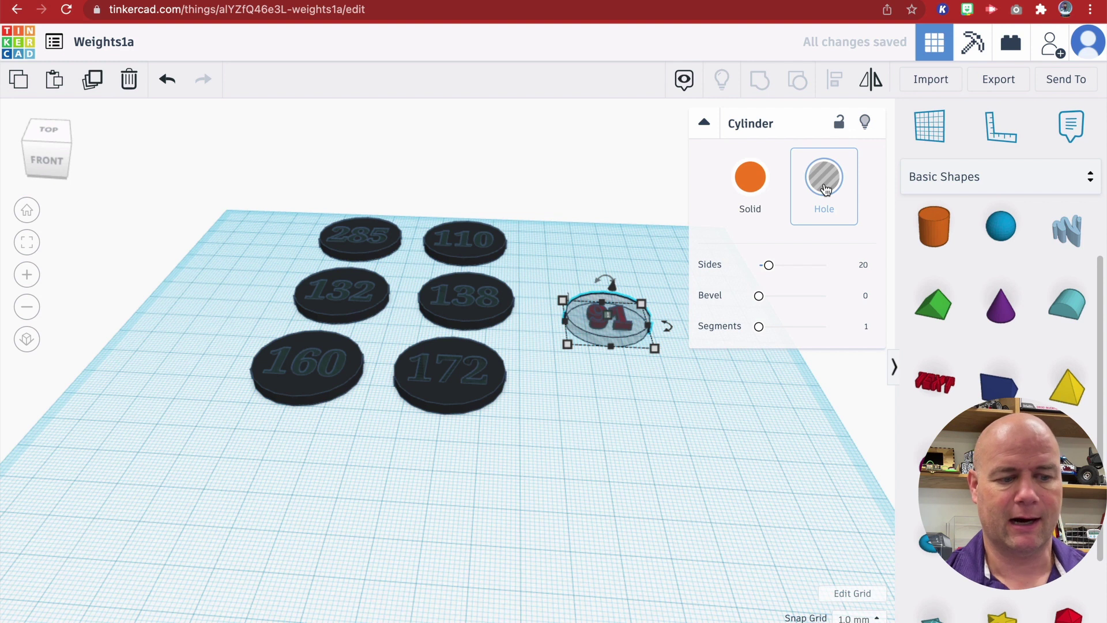
left_click(753, 185)
left_click(609, 314)
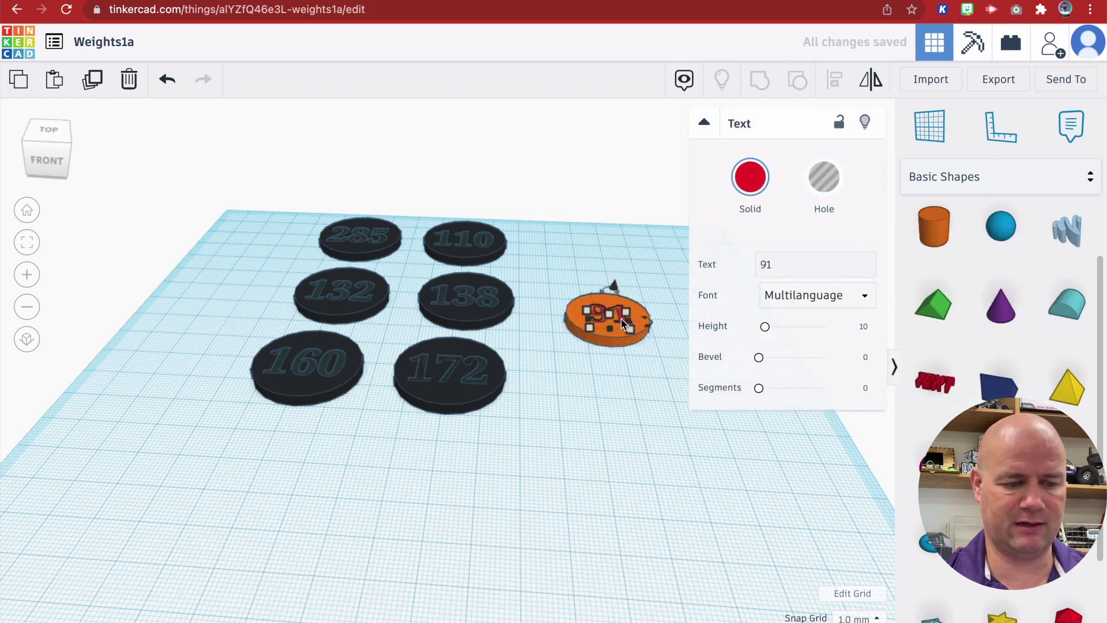
left_click(824, 178)
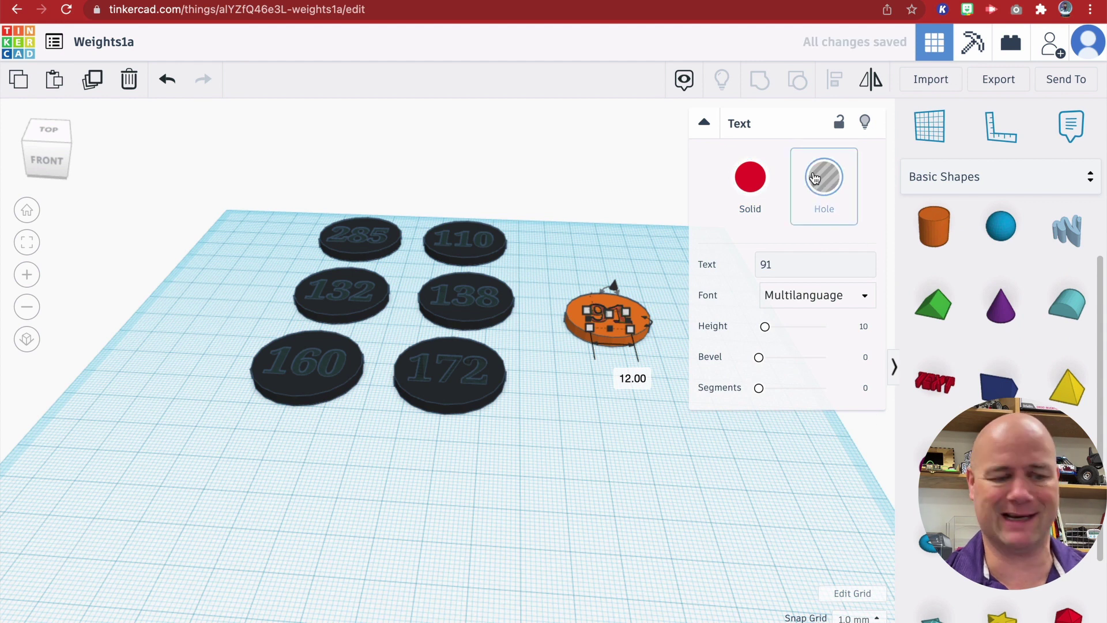
left_click(616, 397)
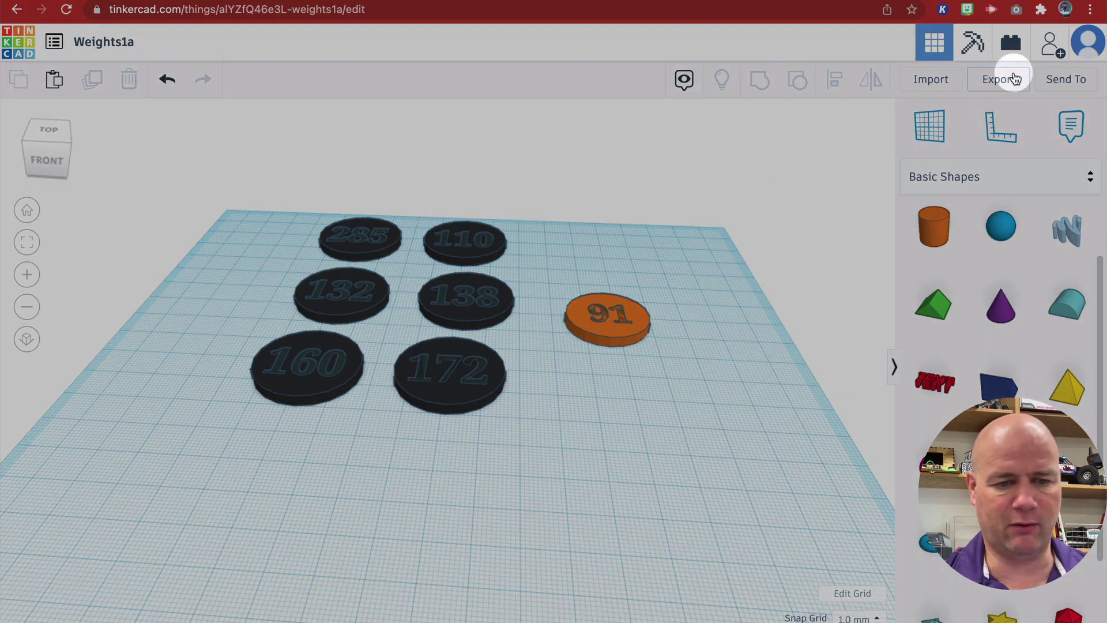
Export everything in the design as Weights1a.stl for 3D printing
left_click(1007, 81)
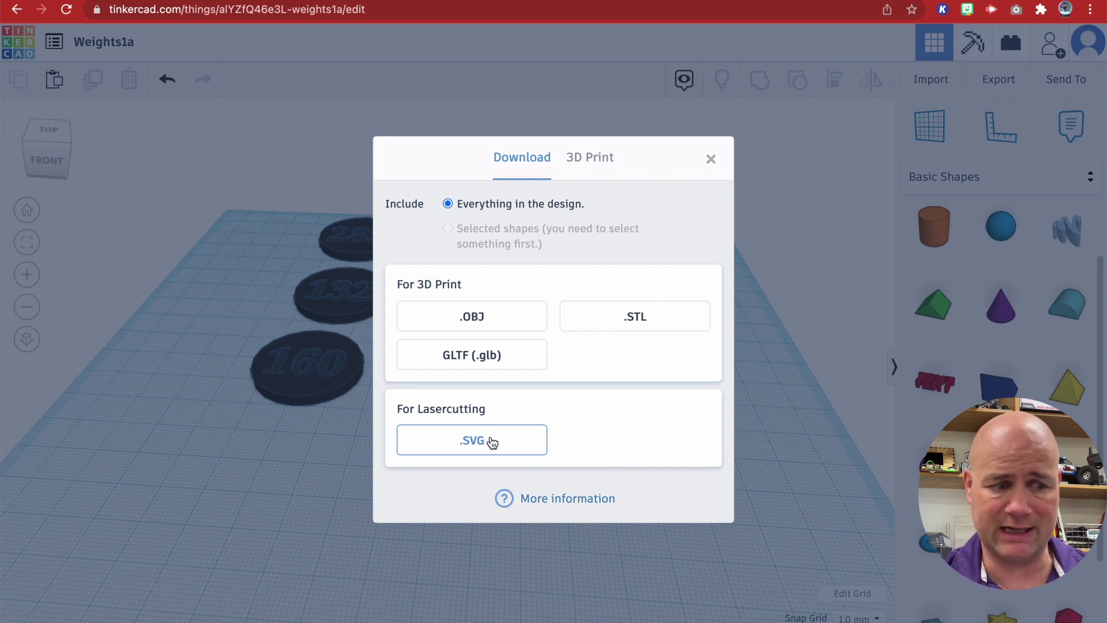
left_click(639, 315)
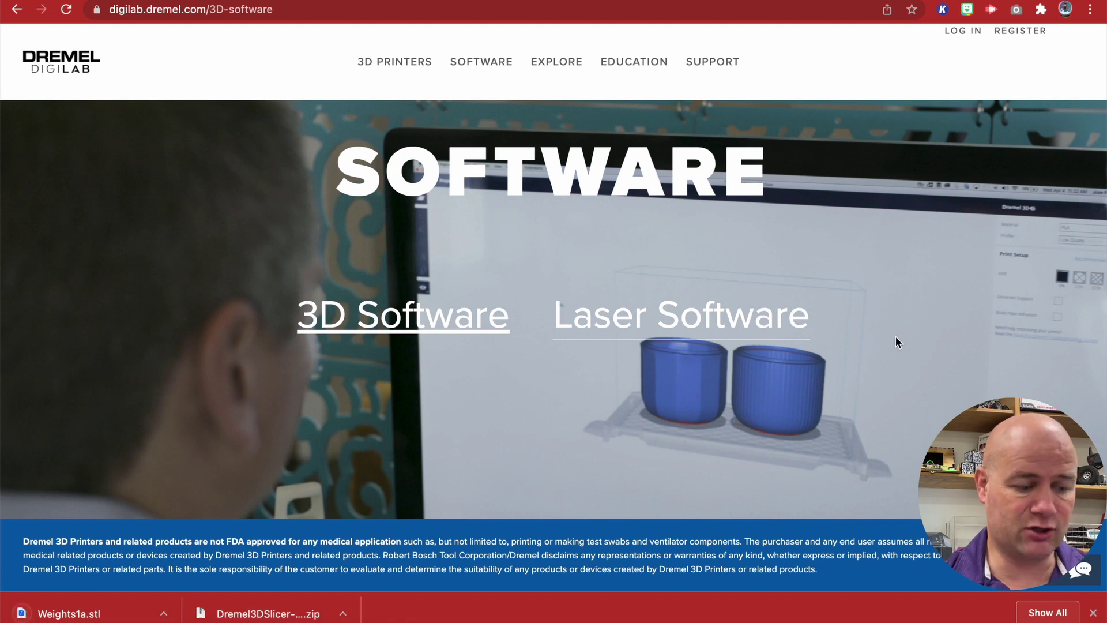
Download the Dremel DigiLab 3D Slicer for Mac from the Dremel website
left_click(1093, 613)
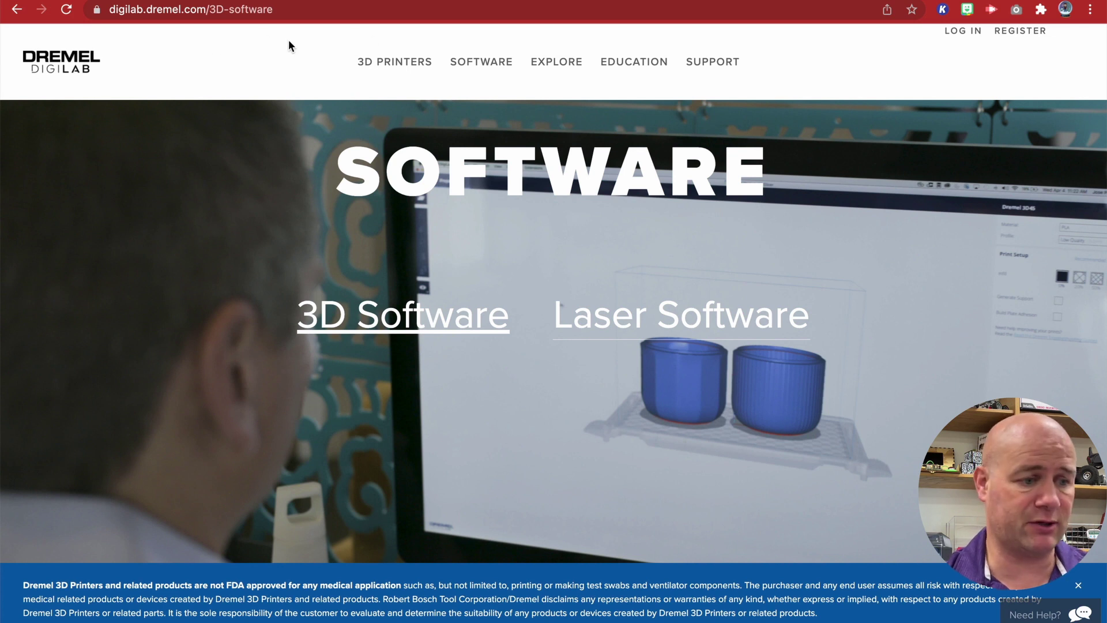
scroll(472, 200, "down", 2)
scroll(472, 200, "down", 15)
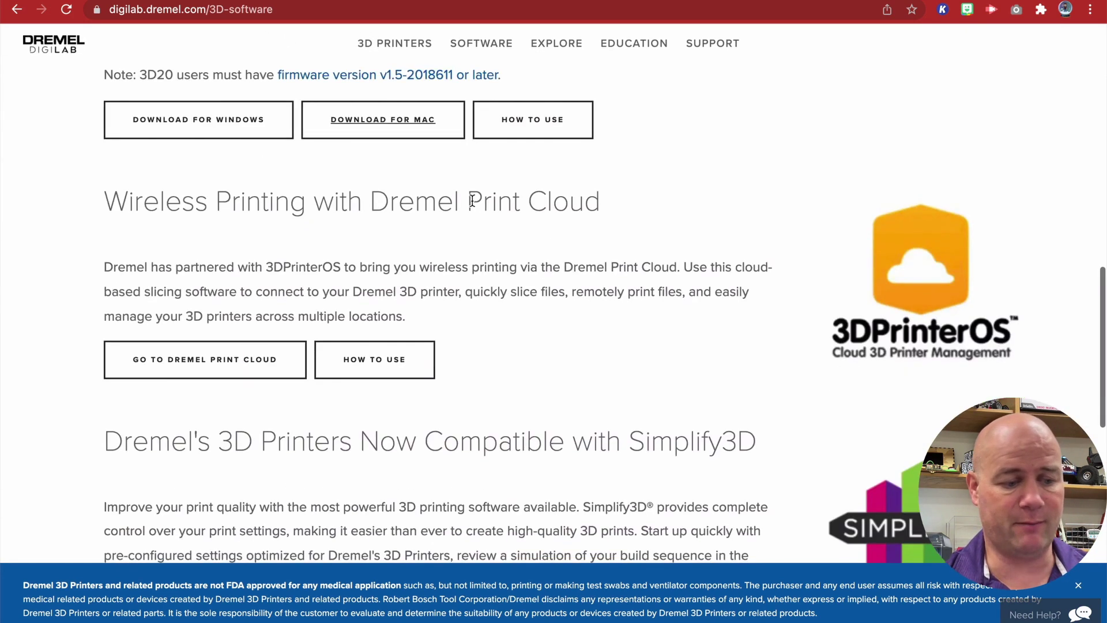
left_click(388, 103)
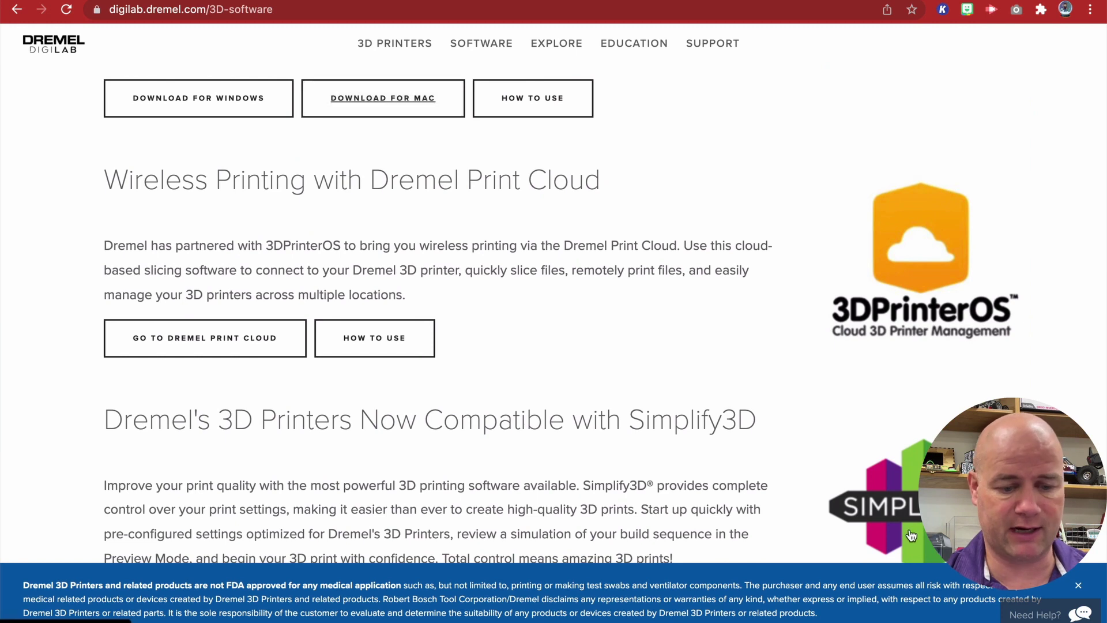
mouse_move(944, 614)
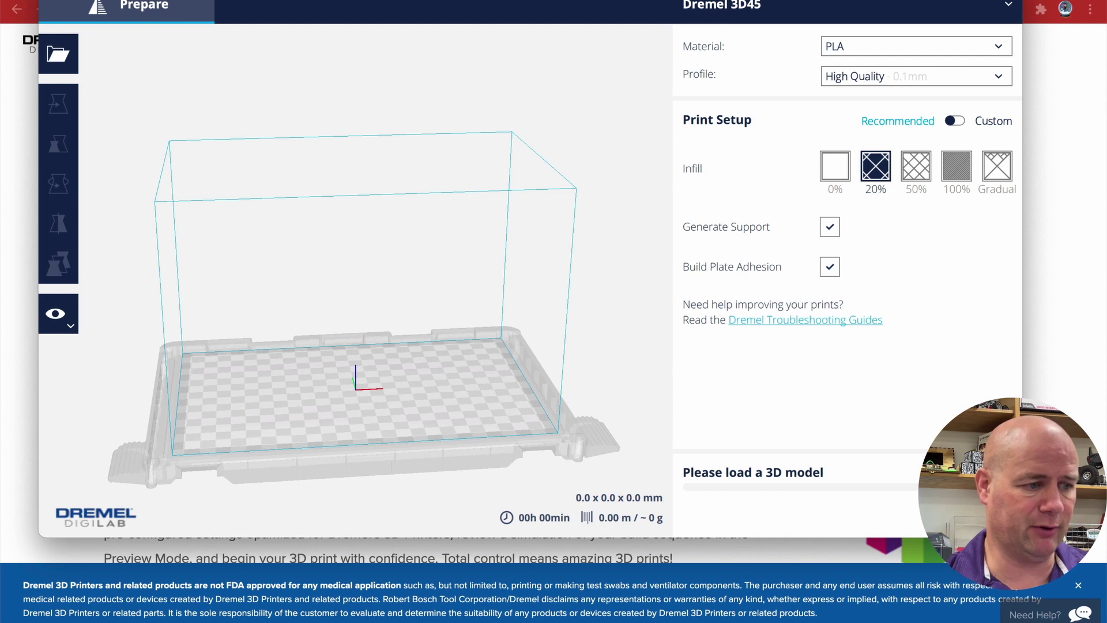
Load Weights1a.stl from Downloads onto the Dremel 3D45 build plate
left_click(190, 9)
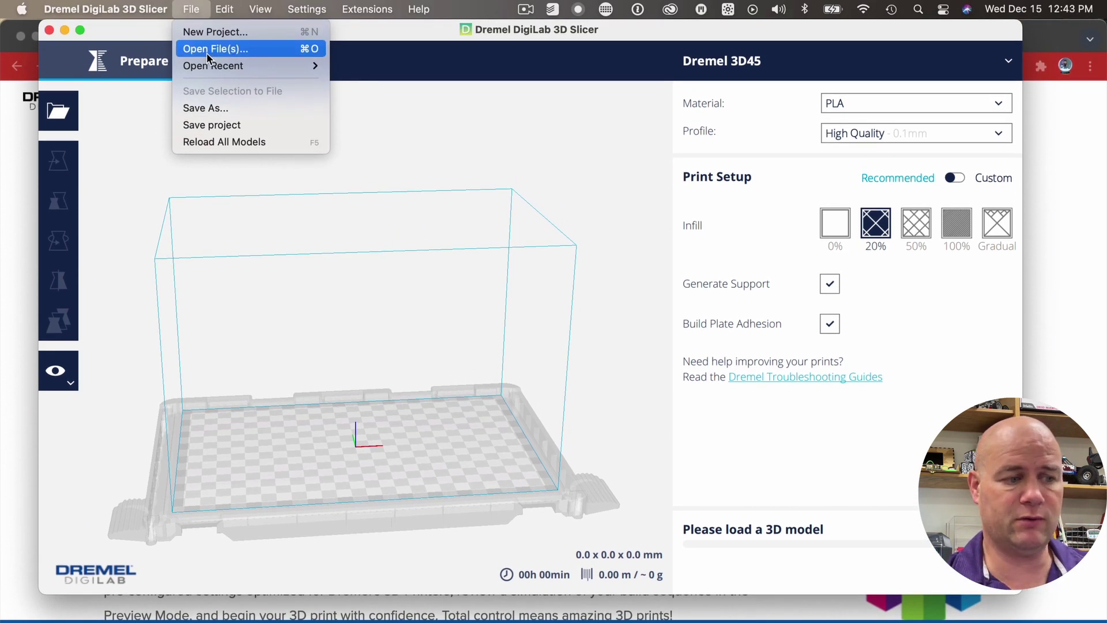
left_click(207, 53)
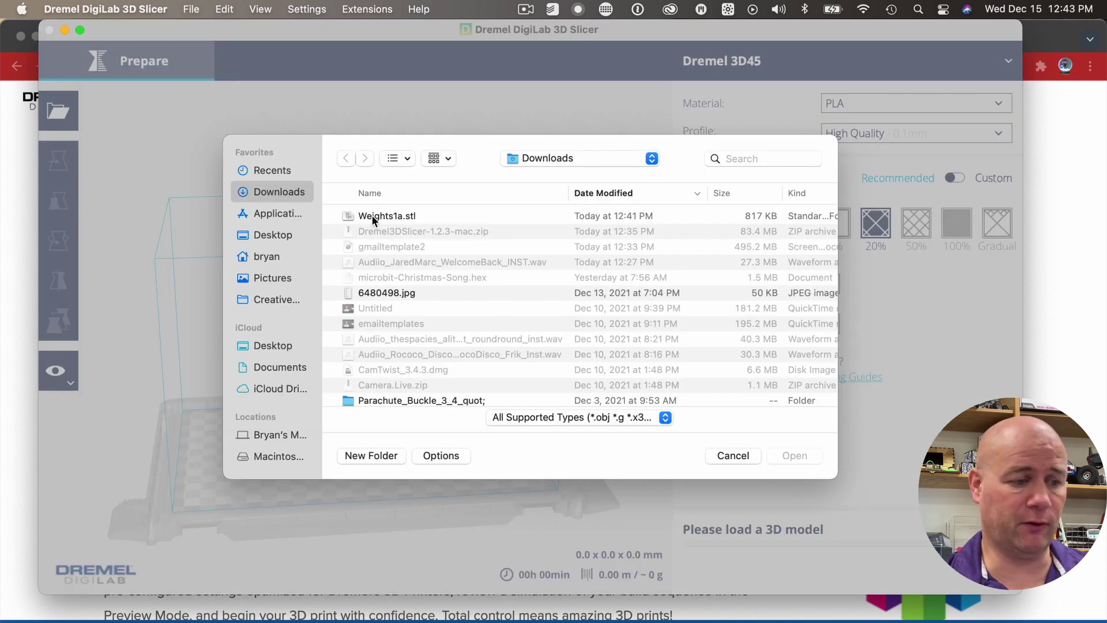
left_click(372, 216)
left_click(796, 456)
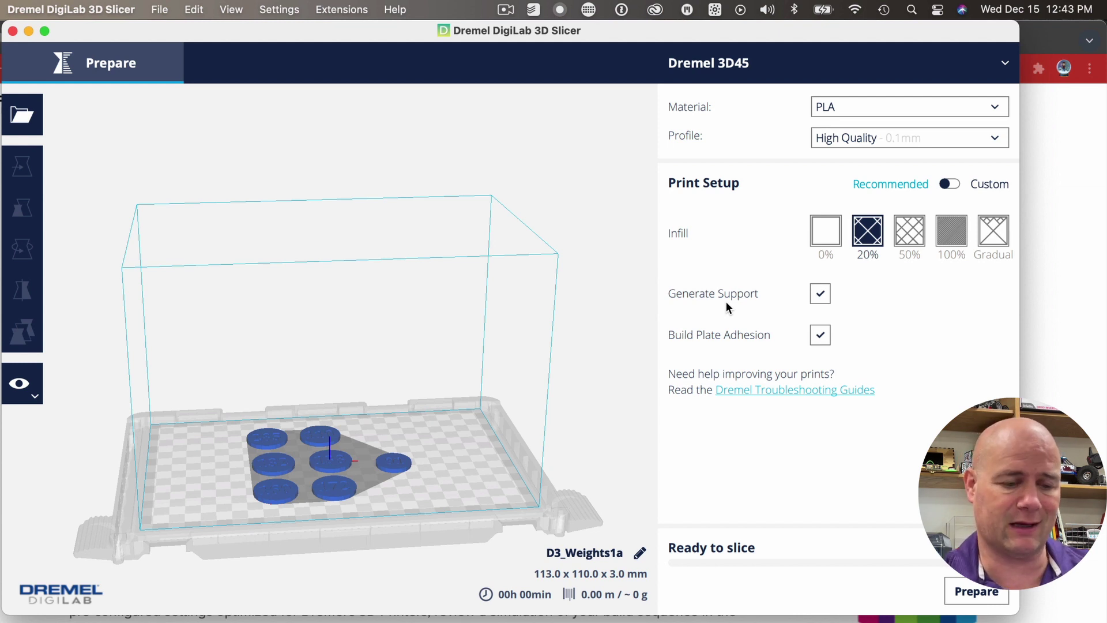
mouse_move(867, 237)
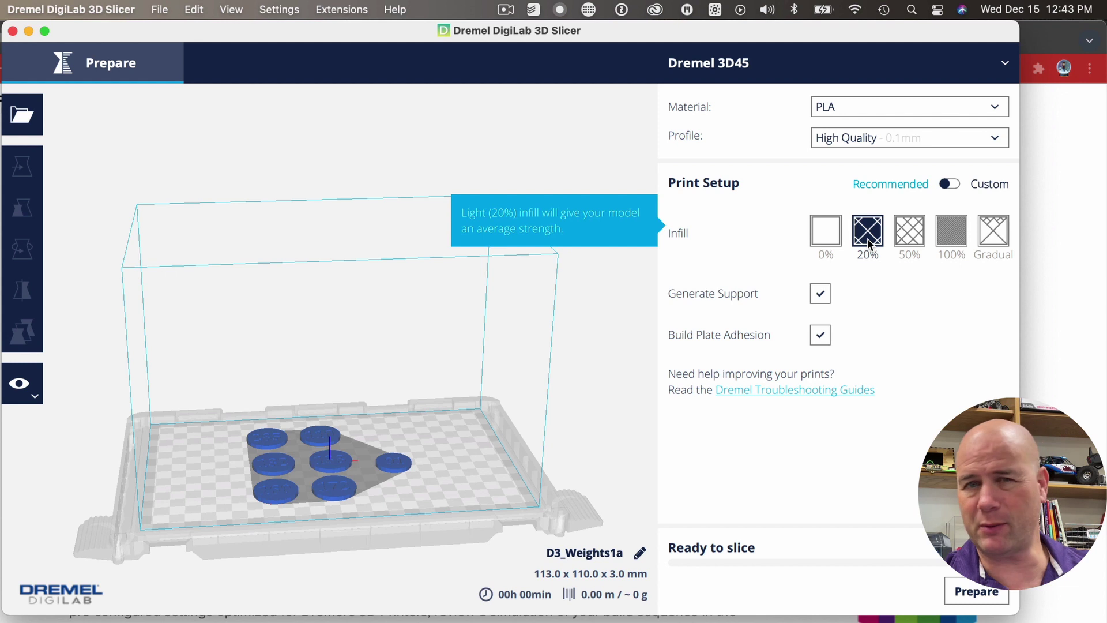
mouse_move(1001, 242)
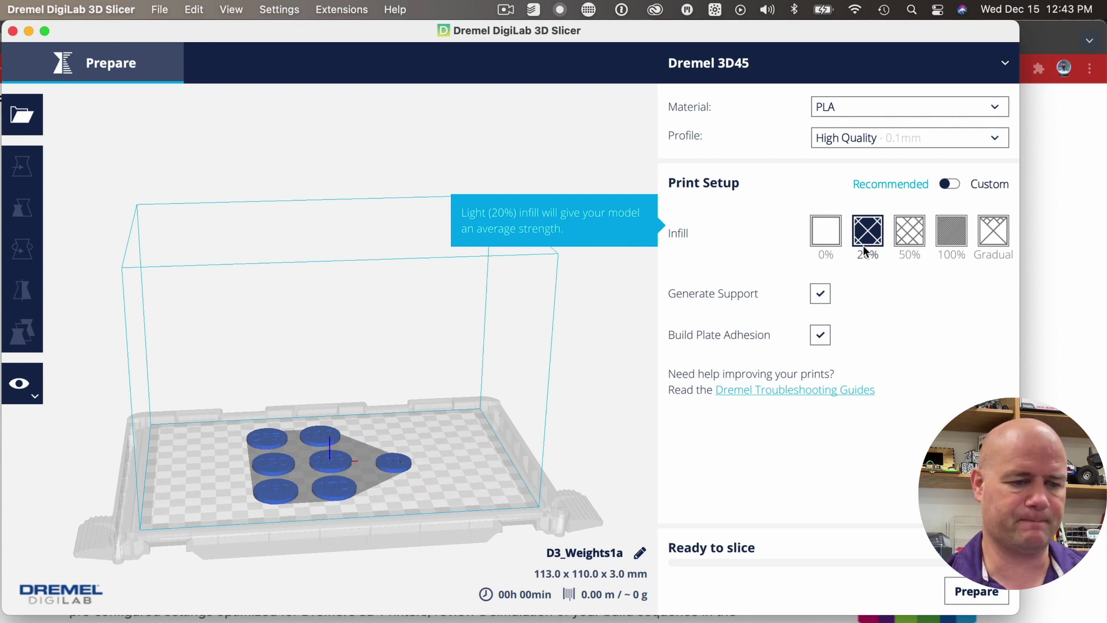
mouse_move(816, 303)
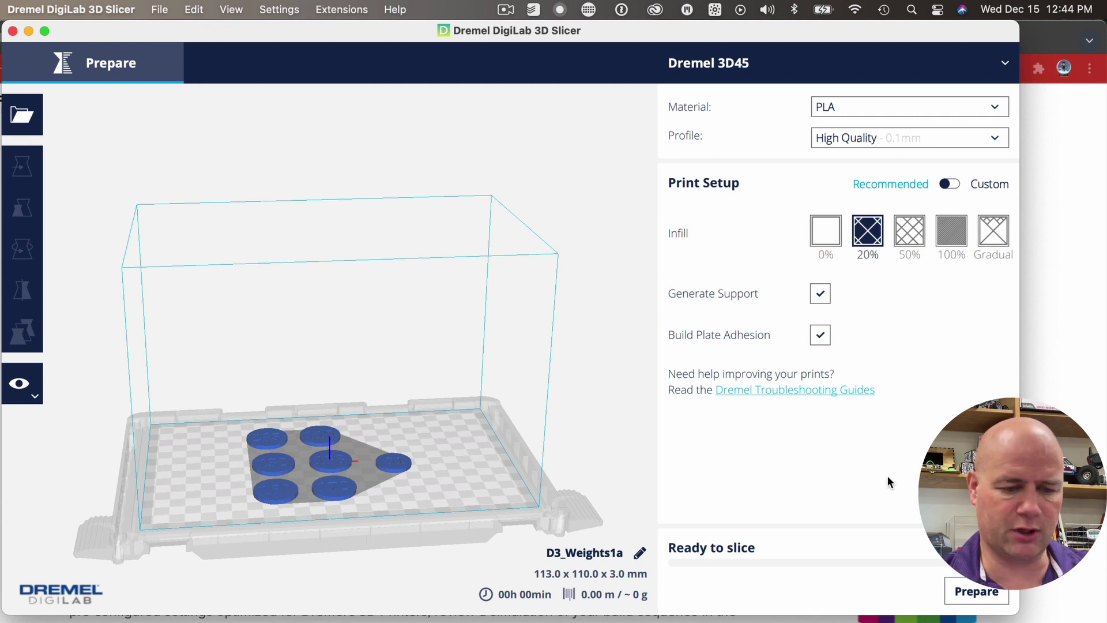
Slice the tokens (2h 55min, 14 g) and save the D3_Weights1a G-code
left_click(981, 589)
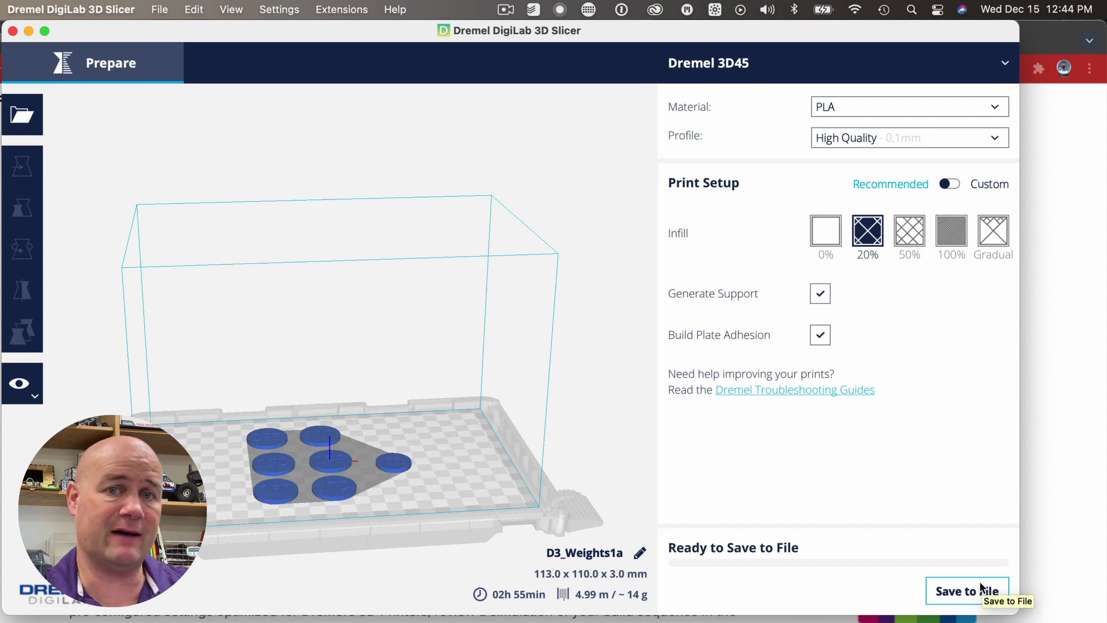
left_click(968, 592)
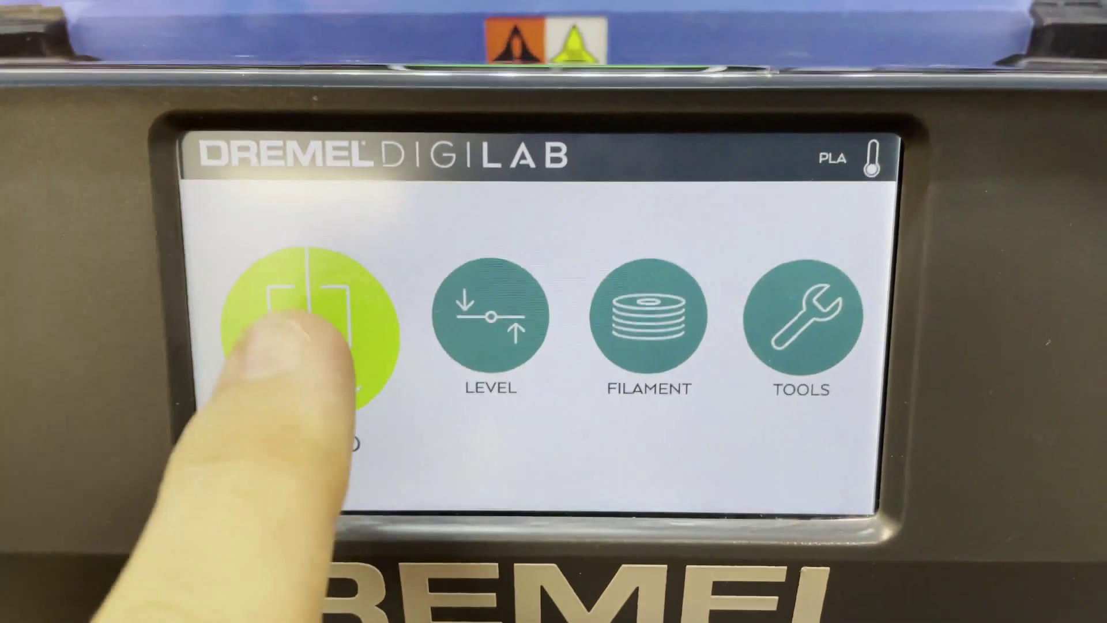
Choose BUILD on the Dremel 3D45 touchscreen to reach the file-source screen
left_click(300, 328)
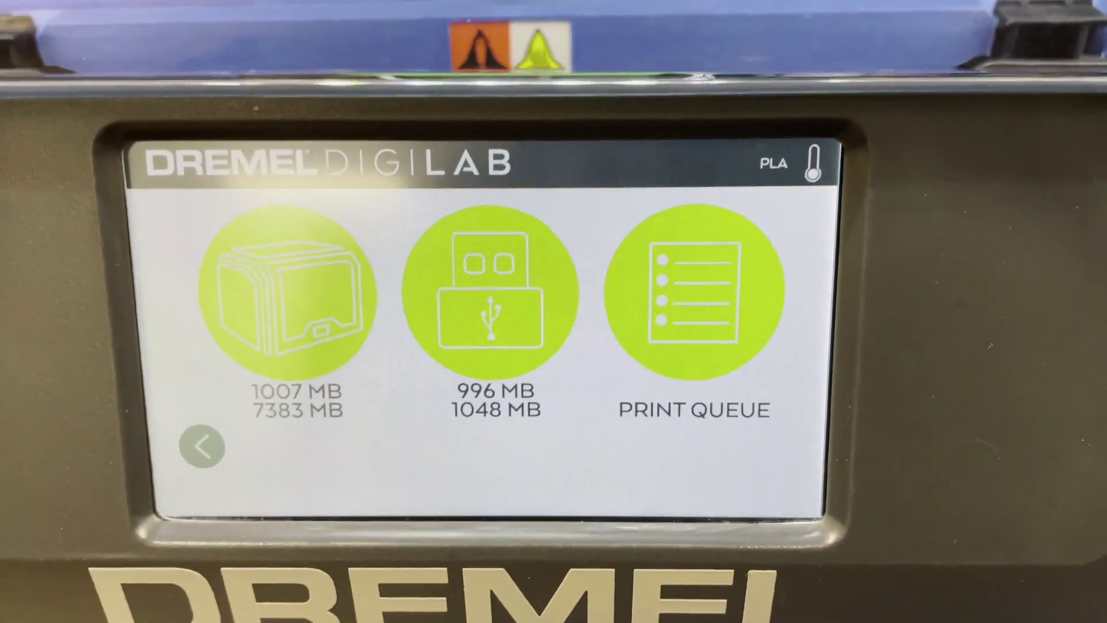